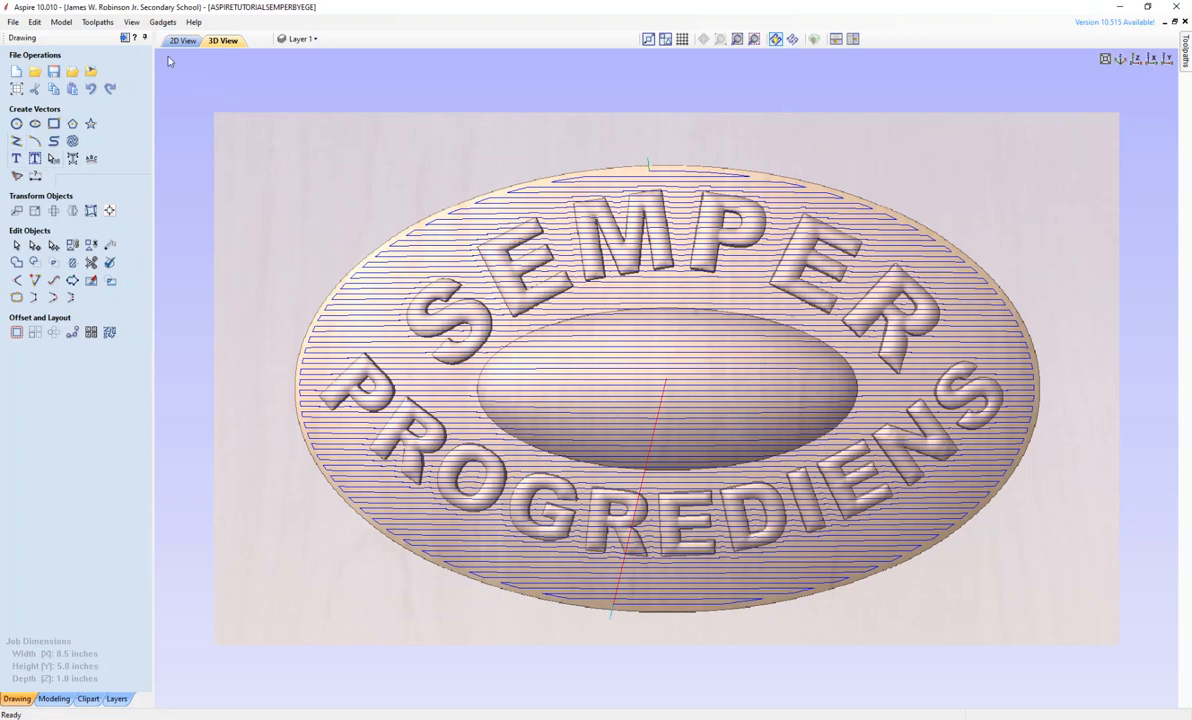
Start a 3D finish machining toolpath and assign it the imperial 1/8" end mill.
{"action": "left_click", "coordinate": [182, 42]}
{"action": "left_click", "coordinate": [224, 43]}
{"action": "left_click", "coordinate": [1120, 59]}
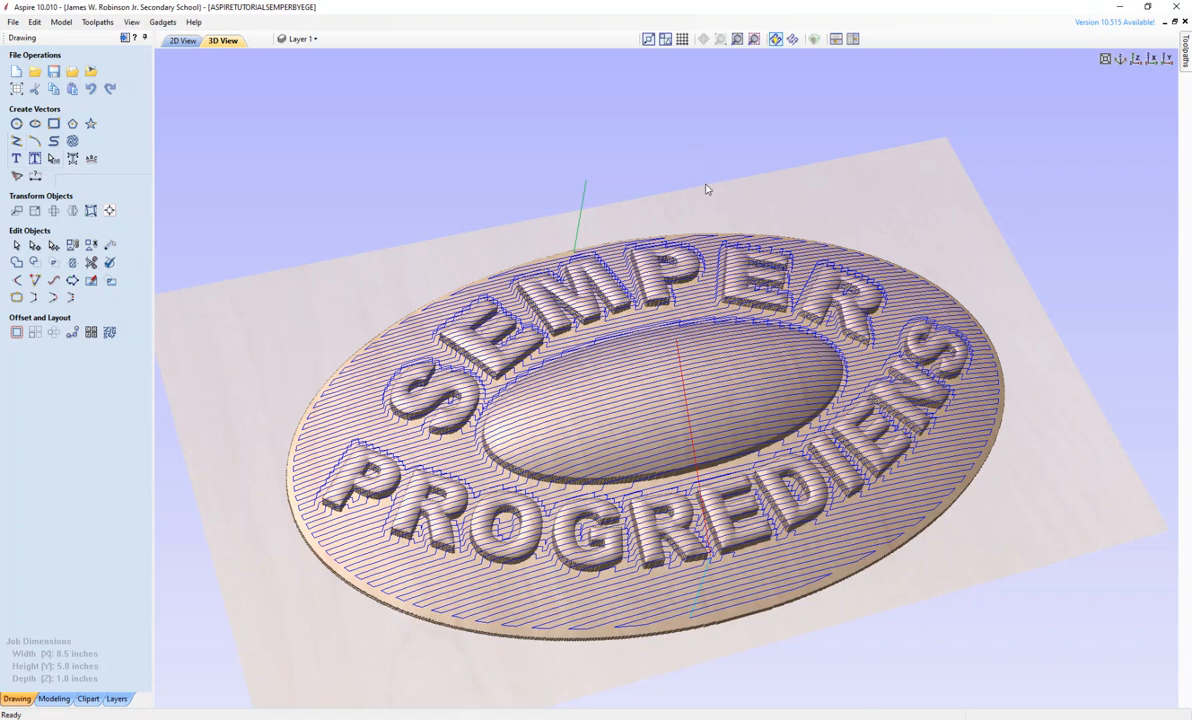
{"action": "left_click", "coordinate": [1185, 62]}
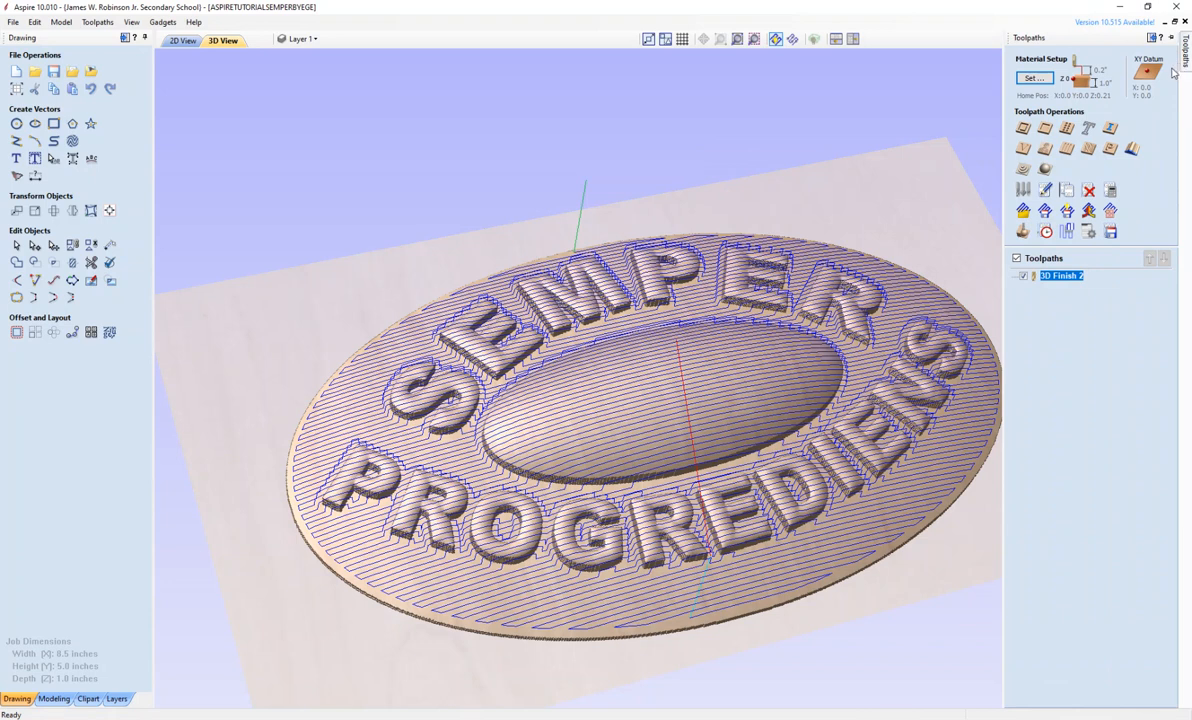
{"action": "left_click", "coordinate": [1043, 171]}
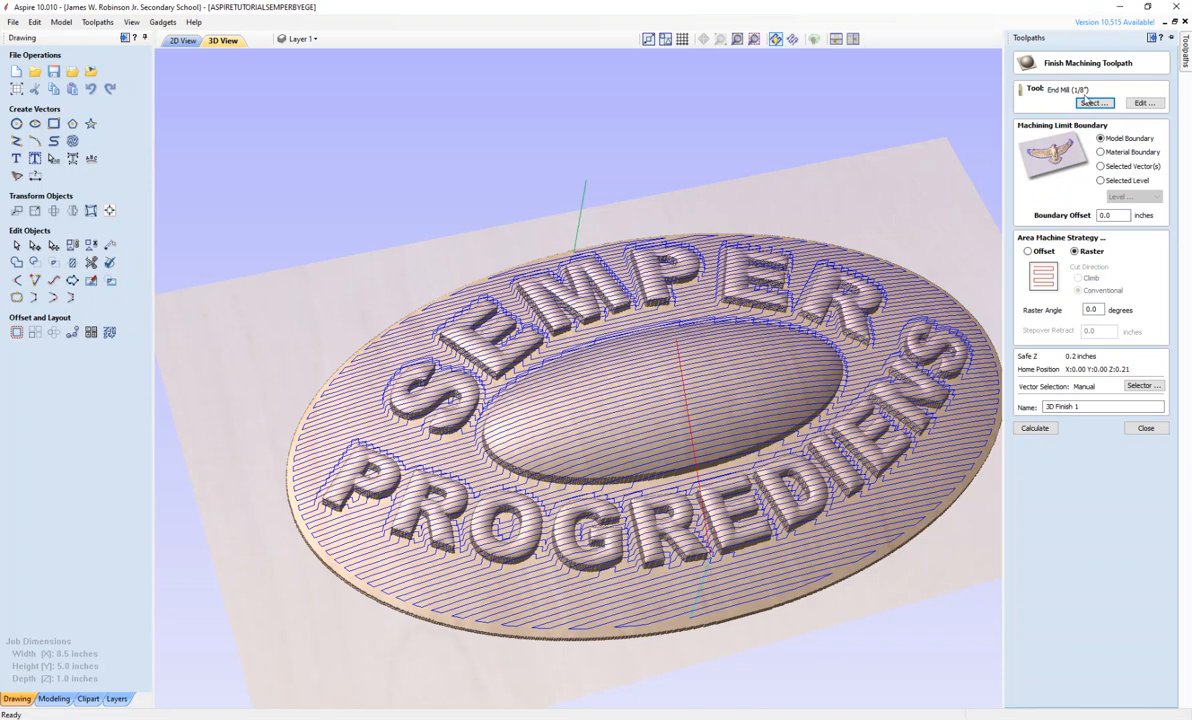
{"action": "left_click", "coordinate": [1095, 104]}
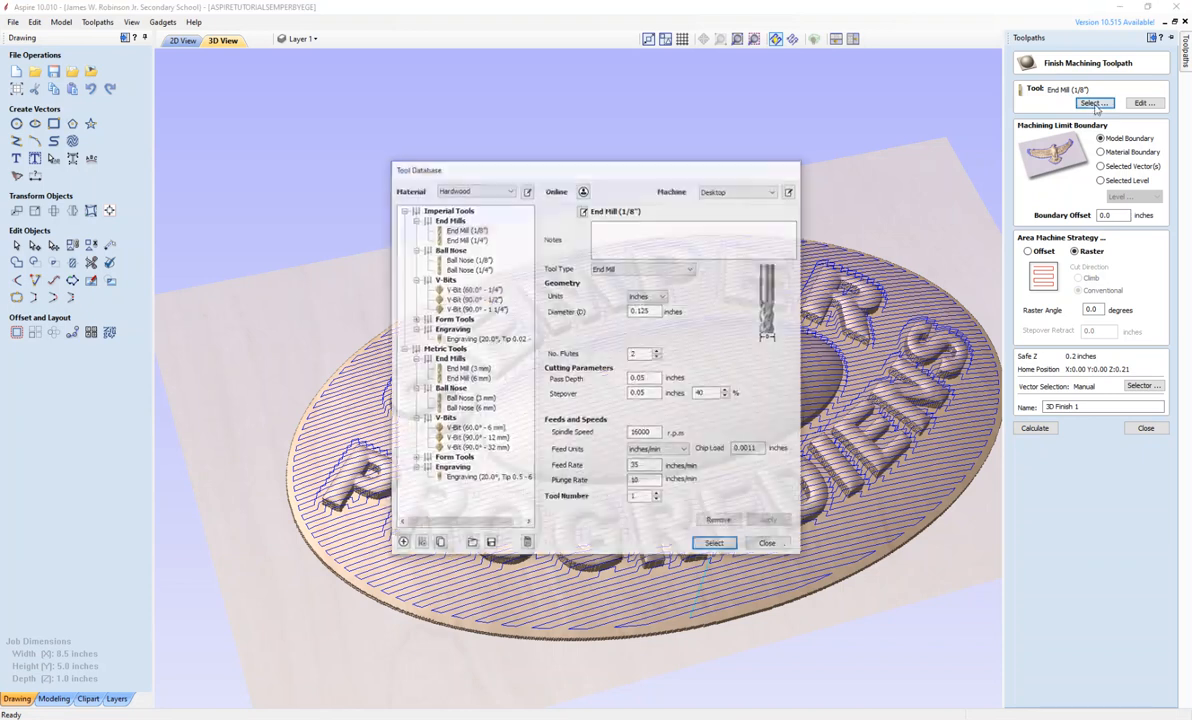
{"action": "left_click", "coordinate": [462, 232]}
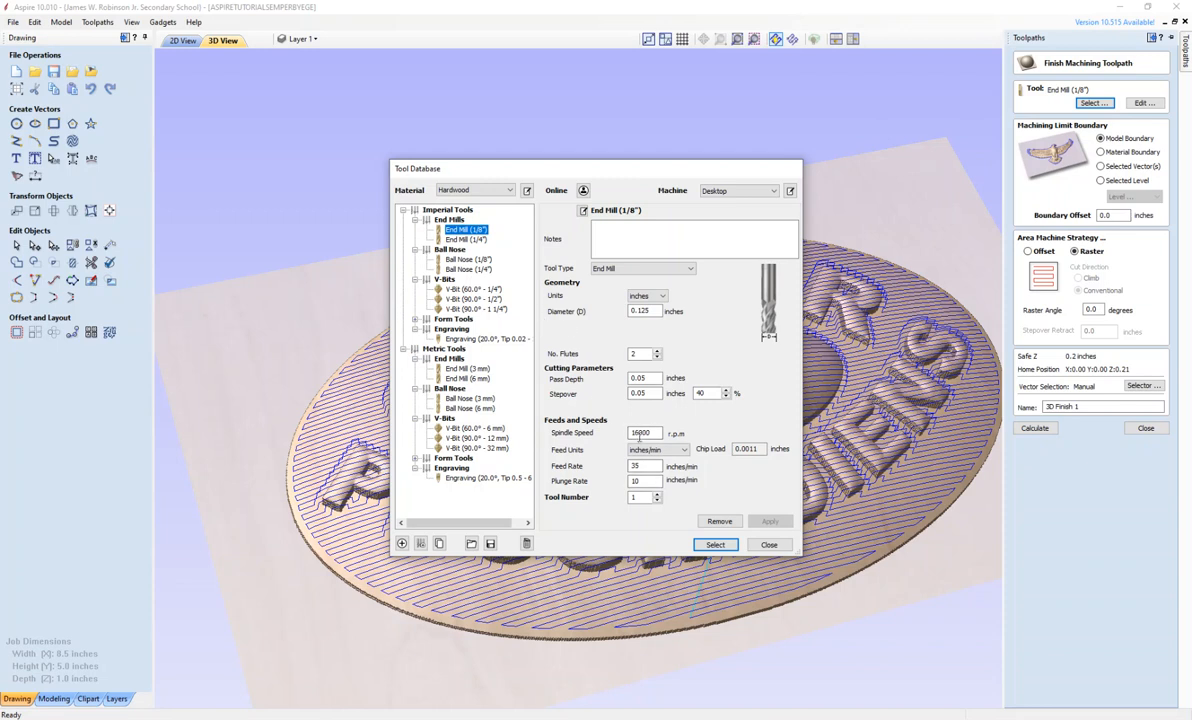
{"action": "left_click", "coordinate": [714, 546]}
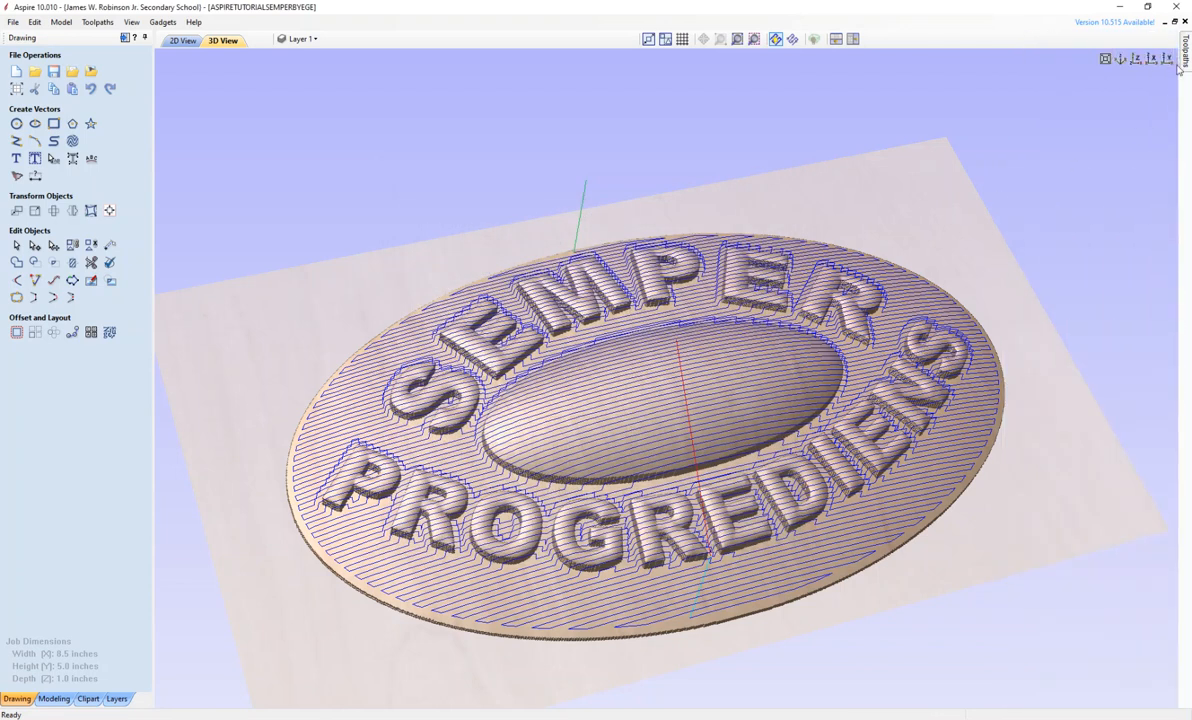
Set the area machine strategy to Offset and calculate the 3D Finish 1 toolpath within the model boundary.
{"action": "mouse_move", "coordinate": [1188, 66]}
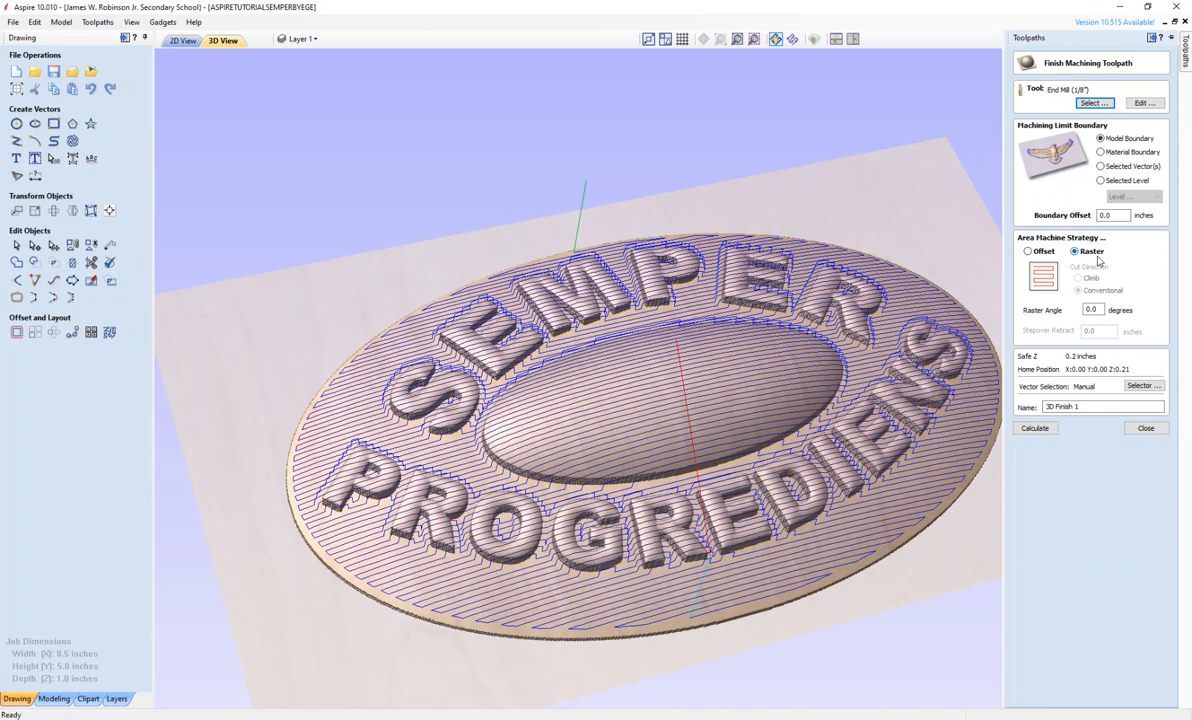
{"action": "left_click", "coordinate": [1028, 251]}
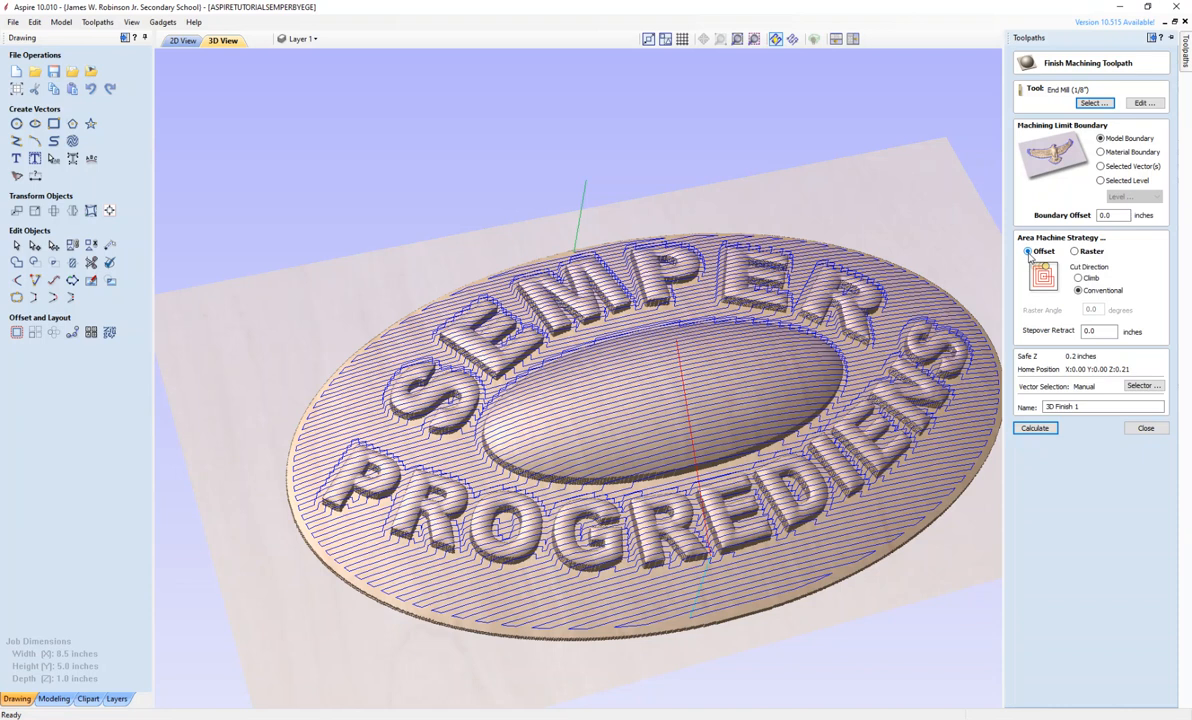
{"action": "left_click", "coordinate": [1075, 252]}
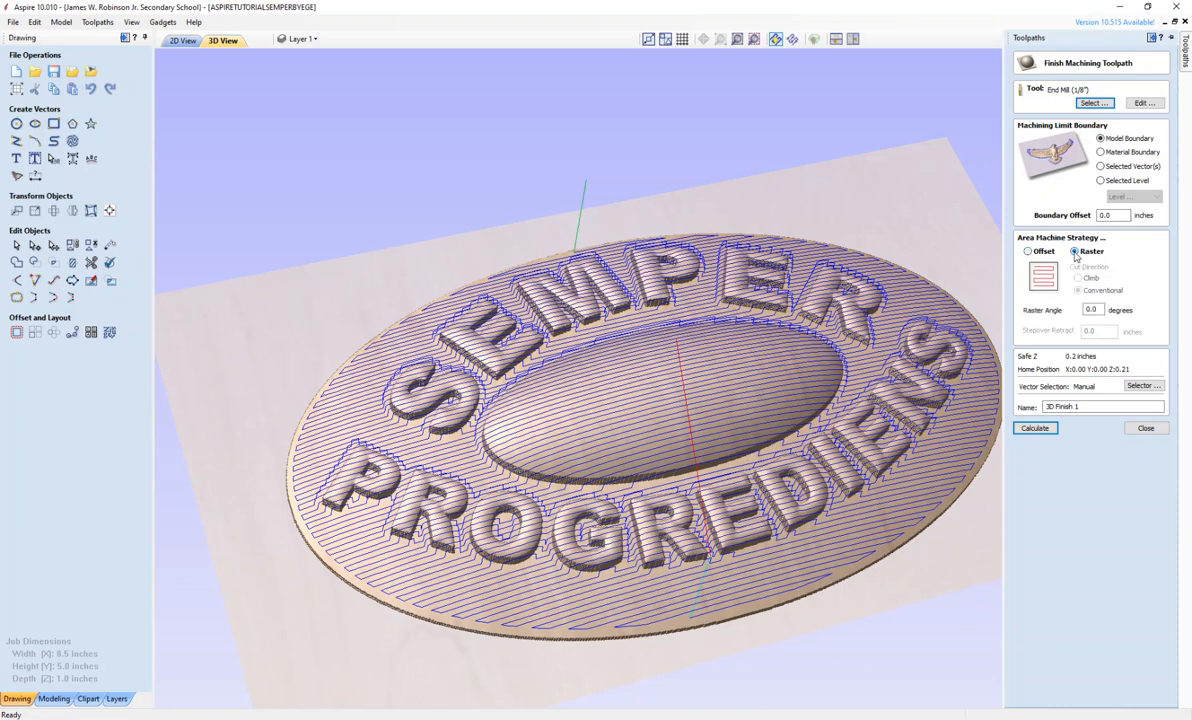
{"action": "left_click", "coordinate": [1028, 252]}
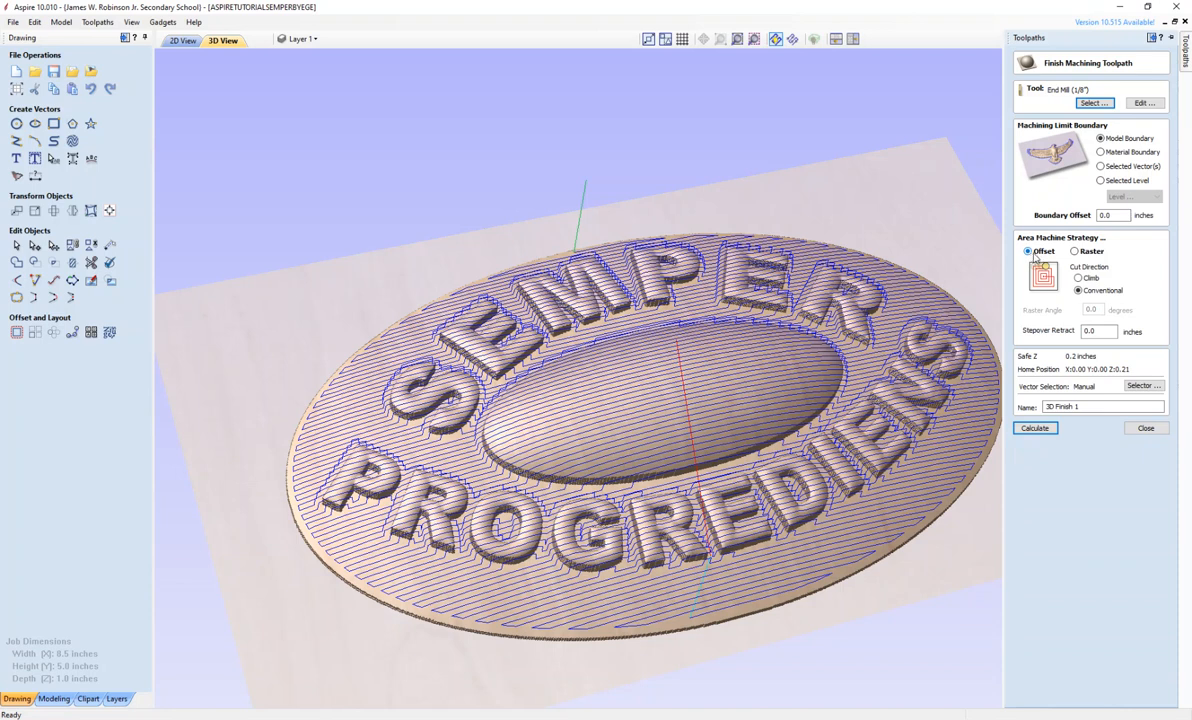
{"action": "left_click", "coordinate": [1075, 252]}
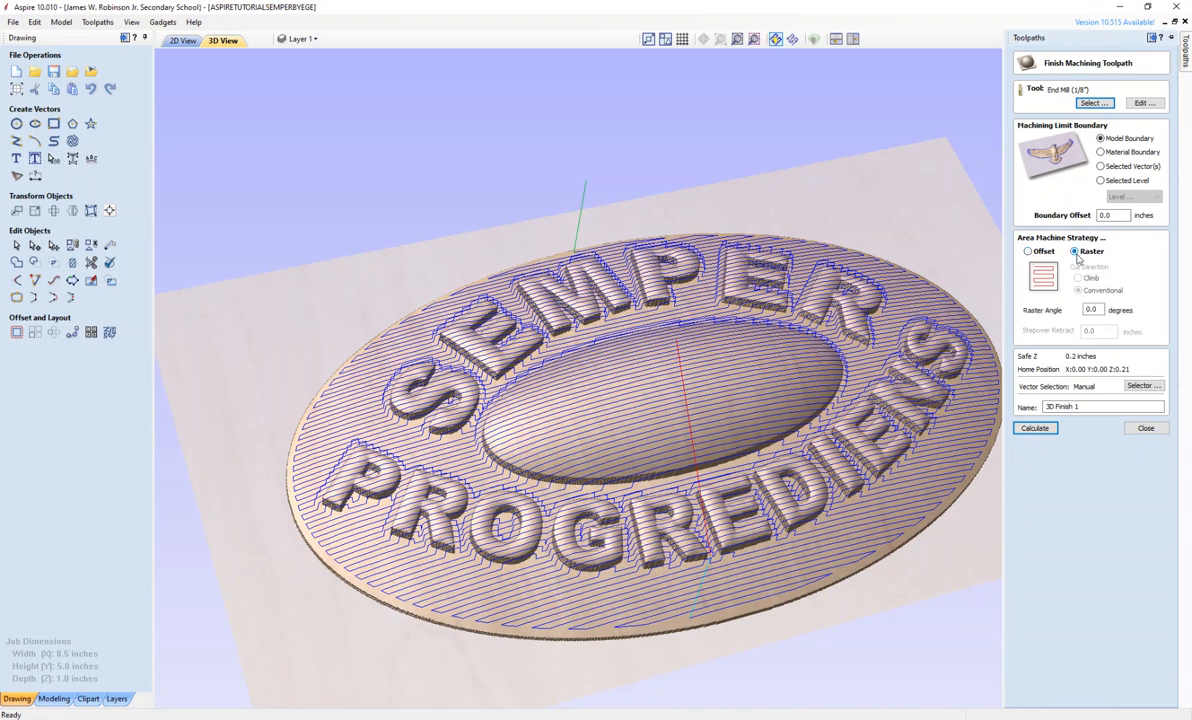
{"action": "left_click", "coordinate": [1028, 252]}
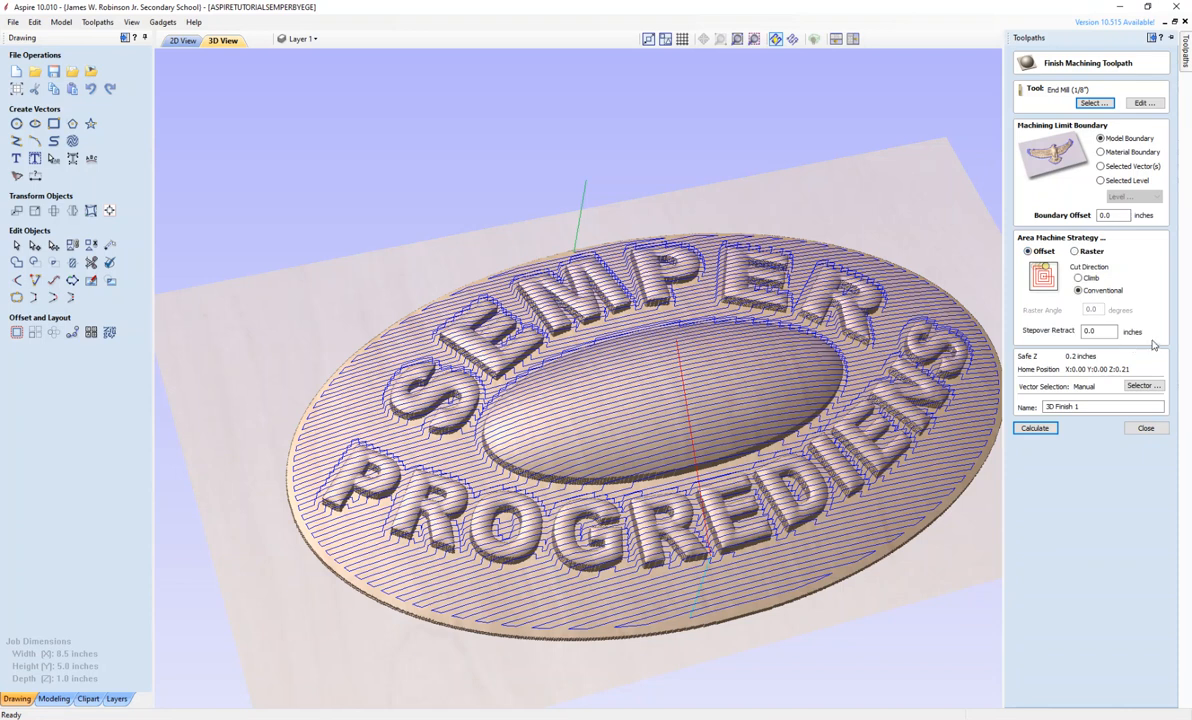
{"action": "left_click", "coordinate": [1048, 431]}
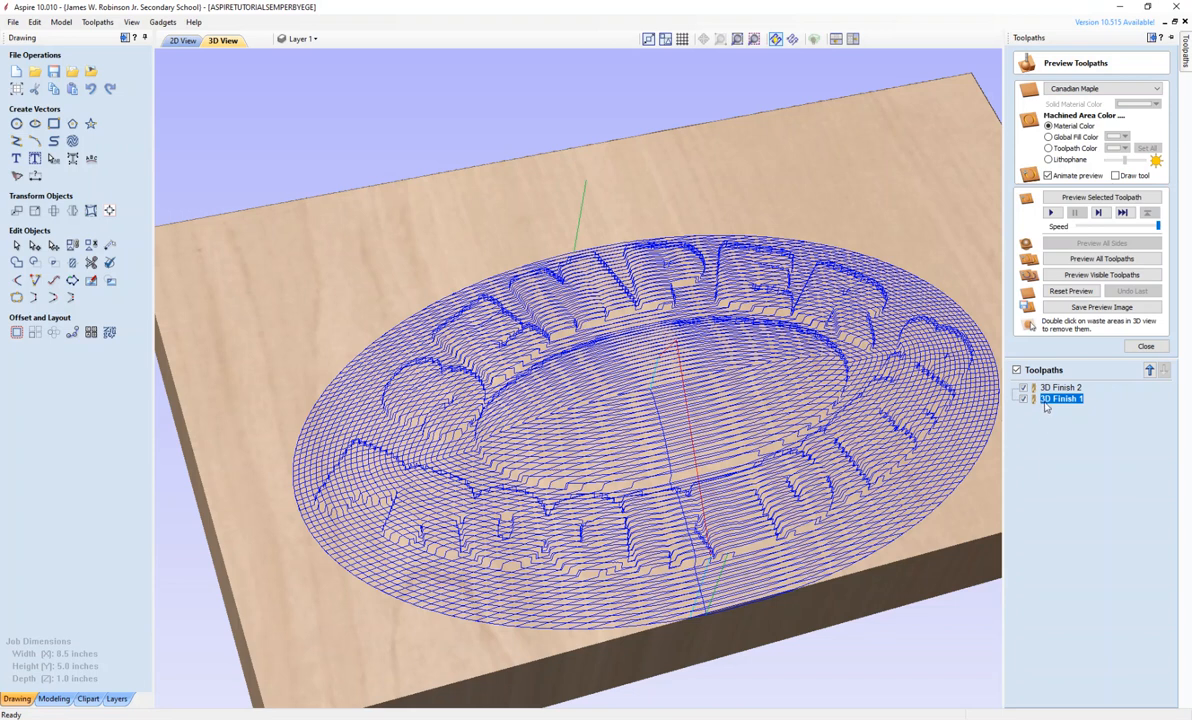
Run the animated cutting preview of the 3D Finish 1 toolpath on the Canadian Maple block.
{"action": "mouse_move", "coordinate": [1046, 406]}
{"action": "left_click", "coordinate": [1051, 213]}
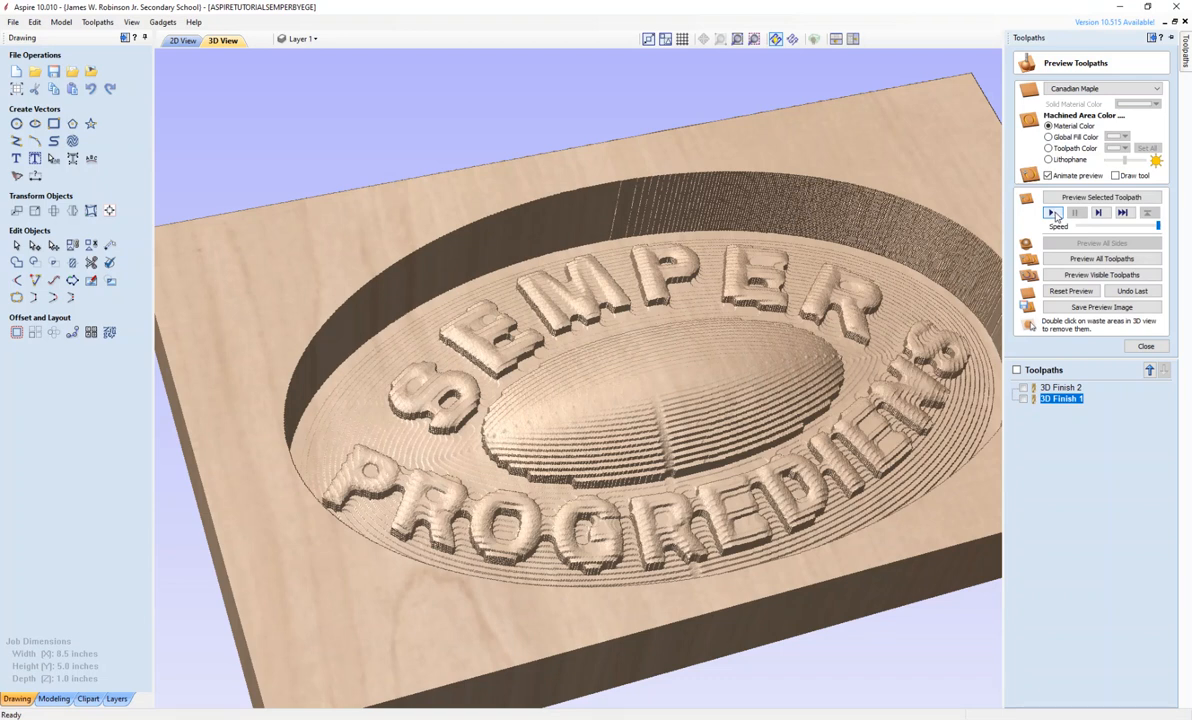
{"action": "left_click", "coordinate": [1053, 213]}
Compare the cutting lines of 3D Finish 2 and 3D Finish 1 by alternately showing and hiding each toolpath.
{"action": "left_click", "coordinate": [1062, 389]}
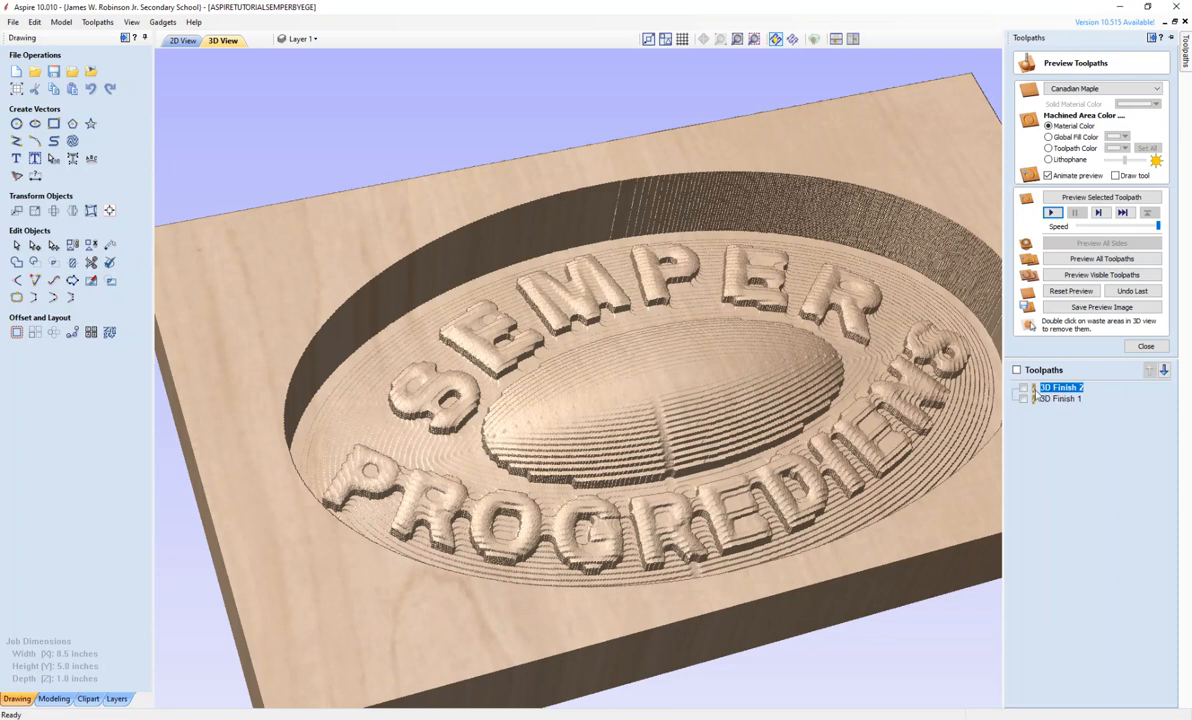
{"action": "left_click", "coordinate": [1026, 390]}
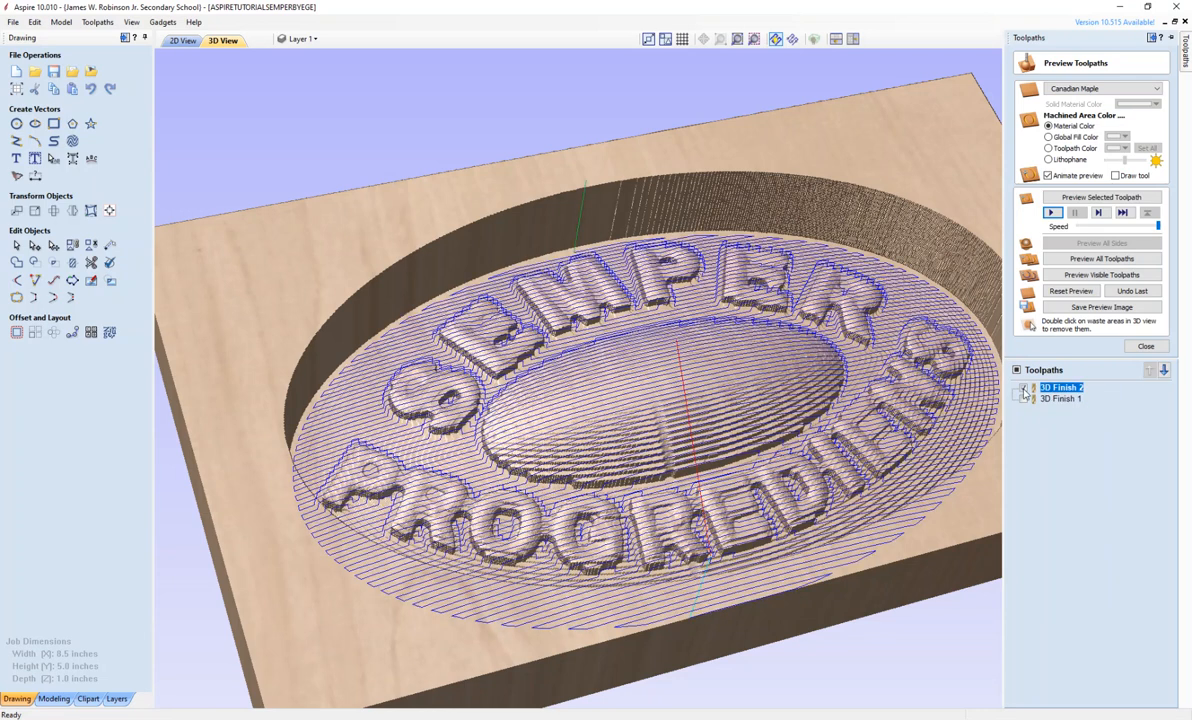
{"action": "left_click", "coordinate": [1025, 390]}
{"action": "left_click", "coordinate": [1025, 400]}
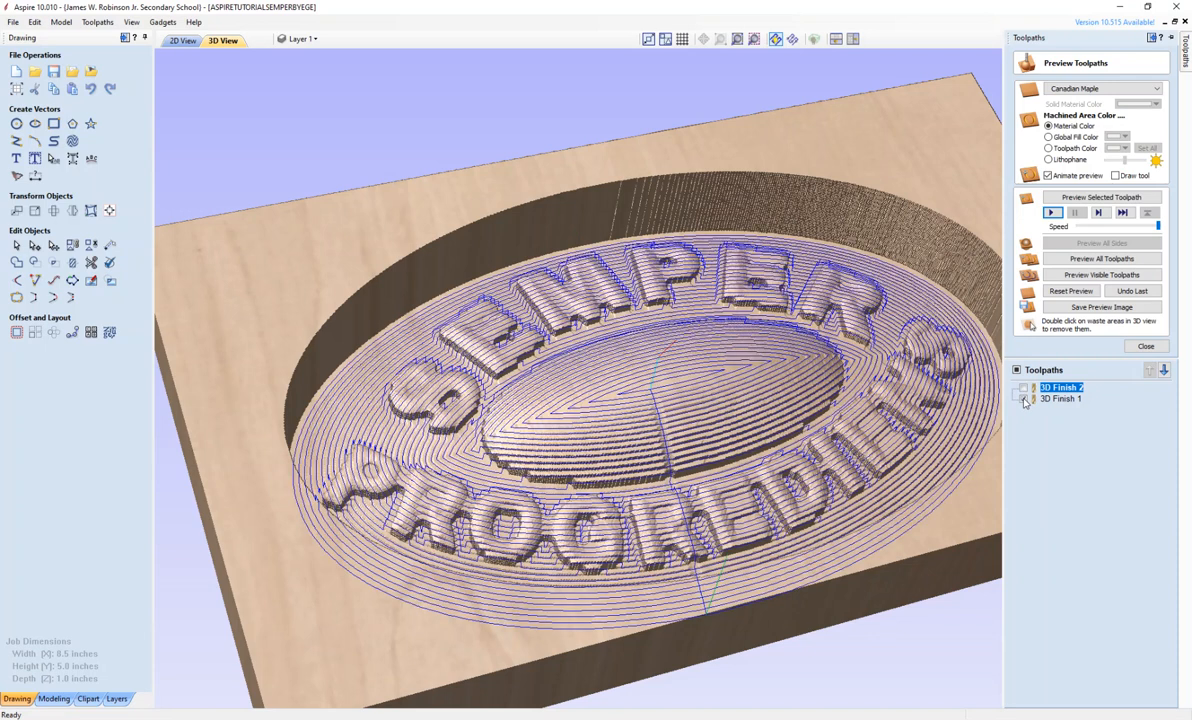
{"action": "left_click", "coordinate": [1025, 400]}
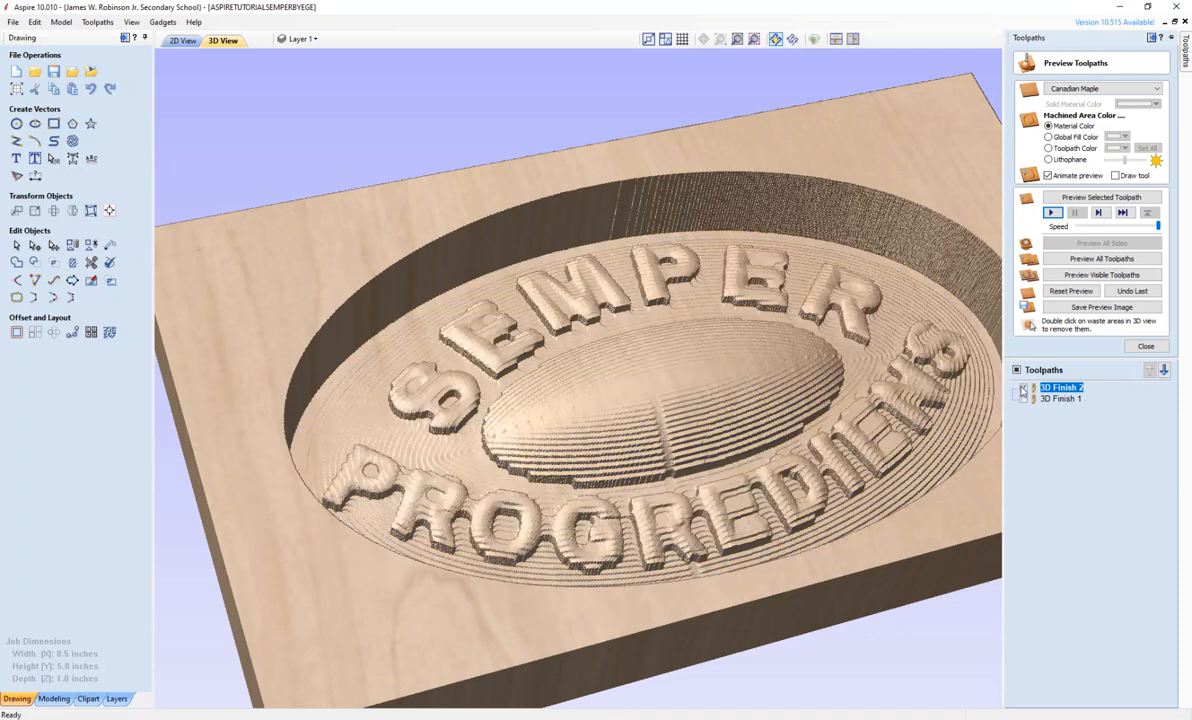
{"action": "left_click", "coordinate": [1024, 390]}
{"action": "left_click", "coordinate": [1024, 390]}
{"action": "left_click", "coordinate": [1025, 400]}
{"action": "left_click", "coordinate": [1024, 389]}
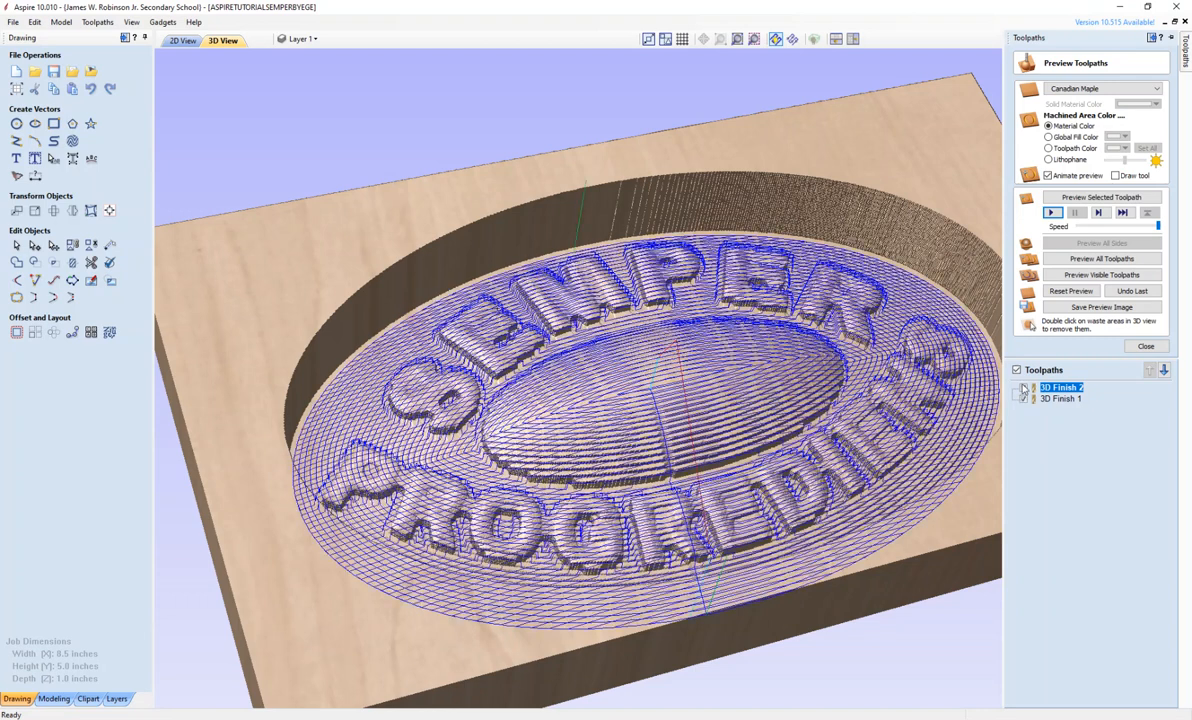
{"action": "left_click", "coordinate": [1025, 400]}
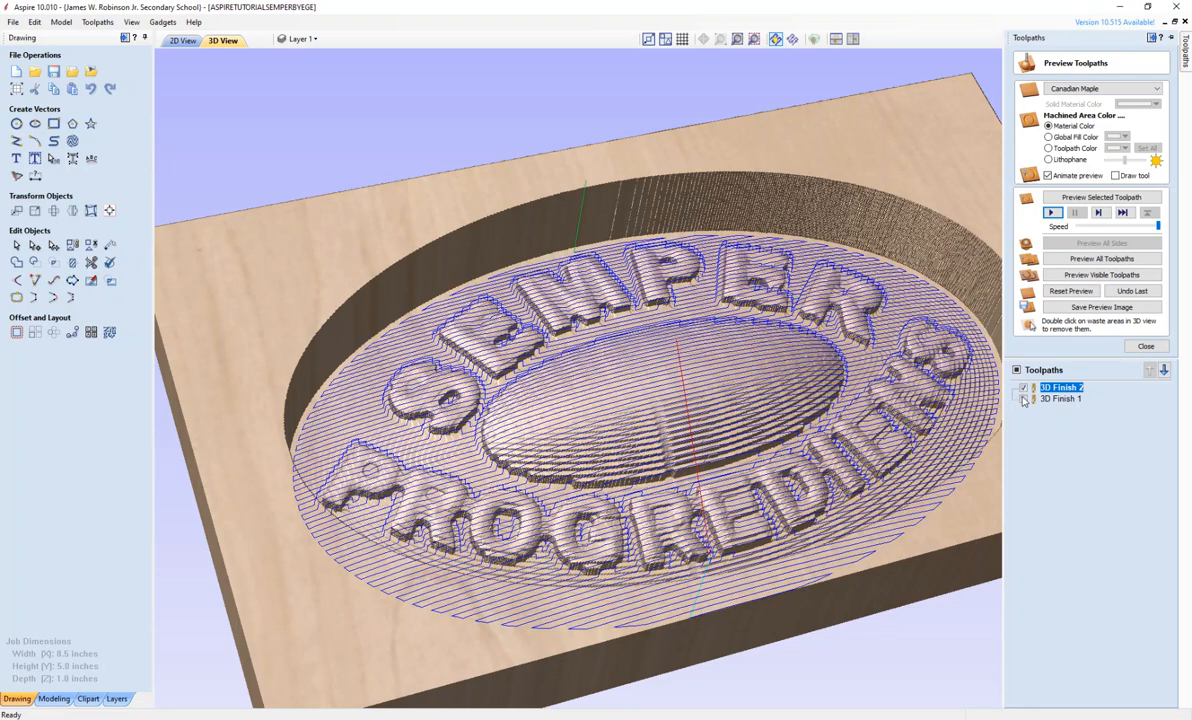
{"action": "left_click", "coordinate": [1024, 389]}
{"action": "left_click", "coordinate": [1025, 400]}
{"action": "left_click", "coordinate": [1024, 389]}
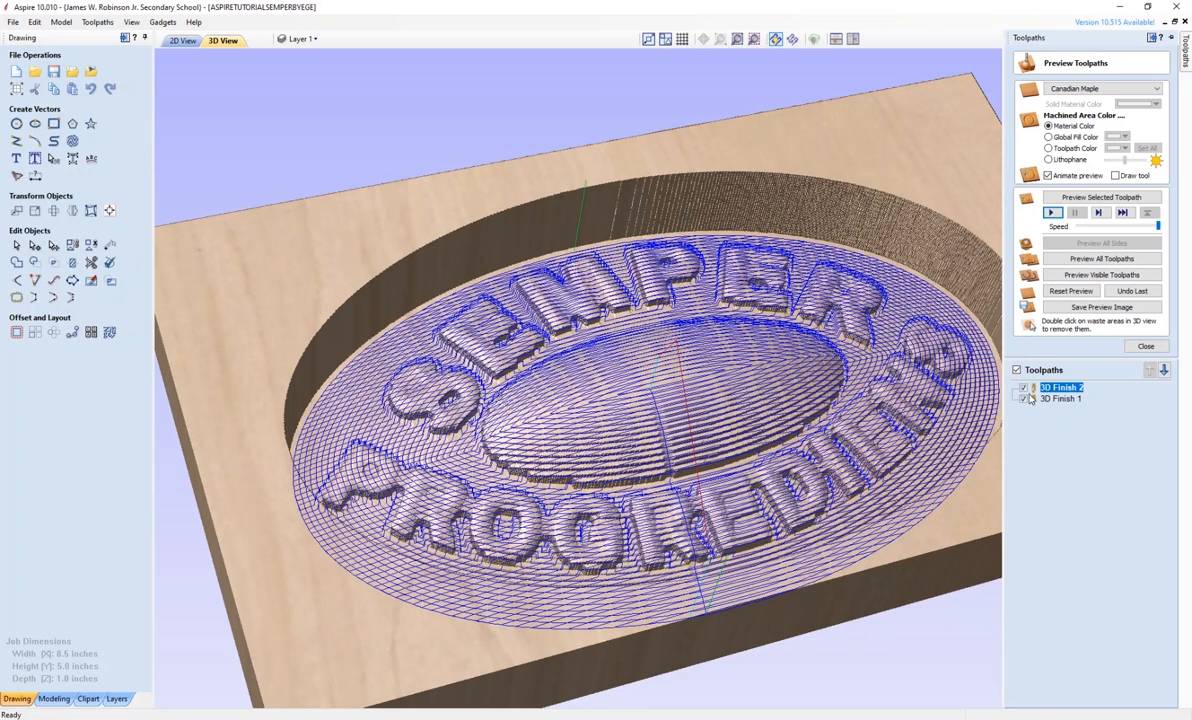
{"action": "left_click", "coordinate": [1024, 400]}
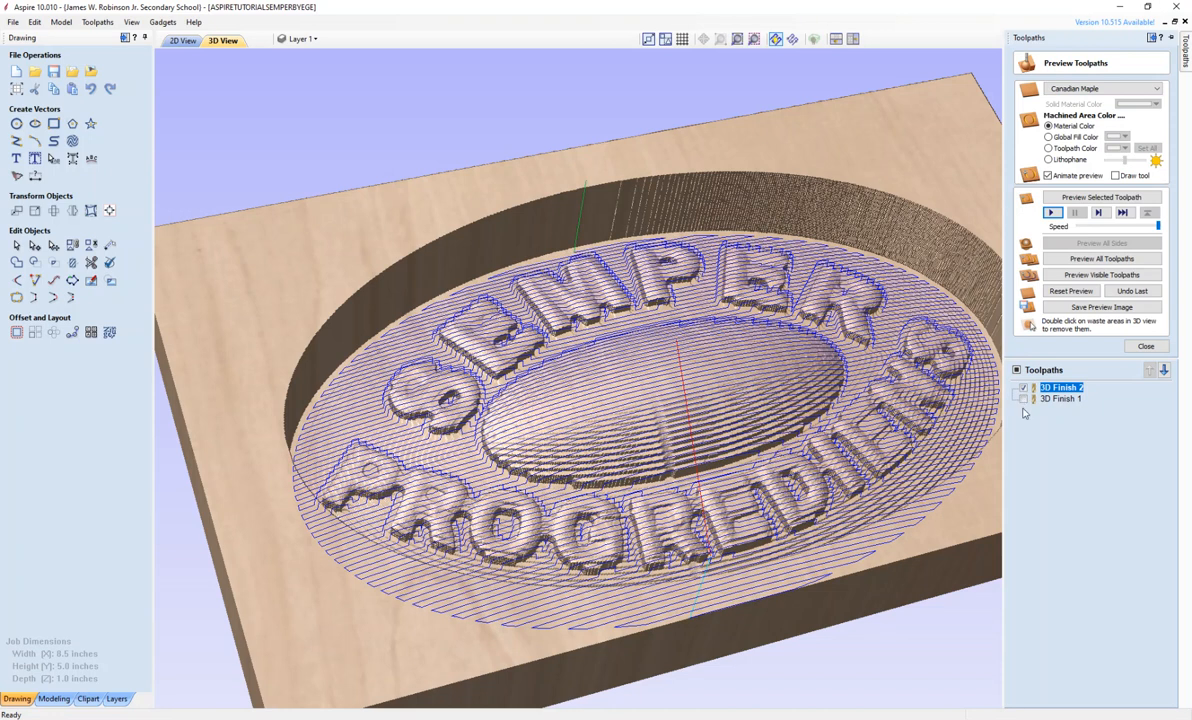
{"action": "left_click", "coordinate": [1024, 399]}
{"action": "left_click", "coordinate": [1024, 388]}
{"action": "left_click", "coordinate": [1024, 399]}
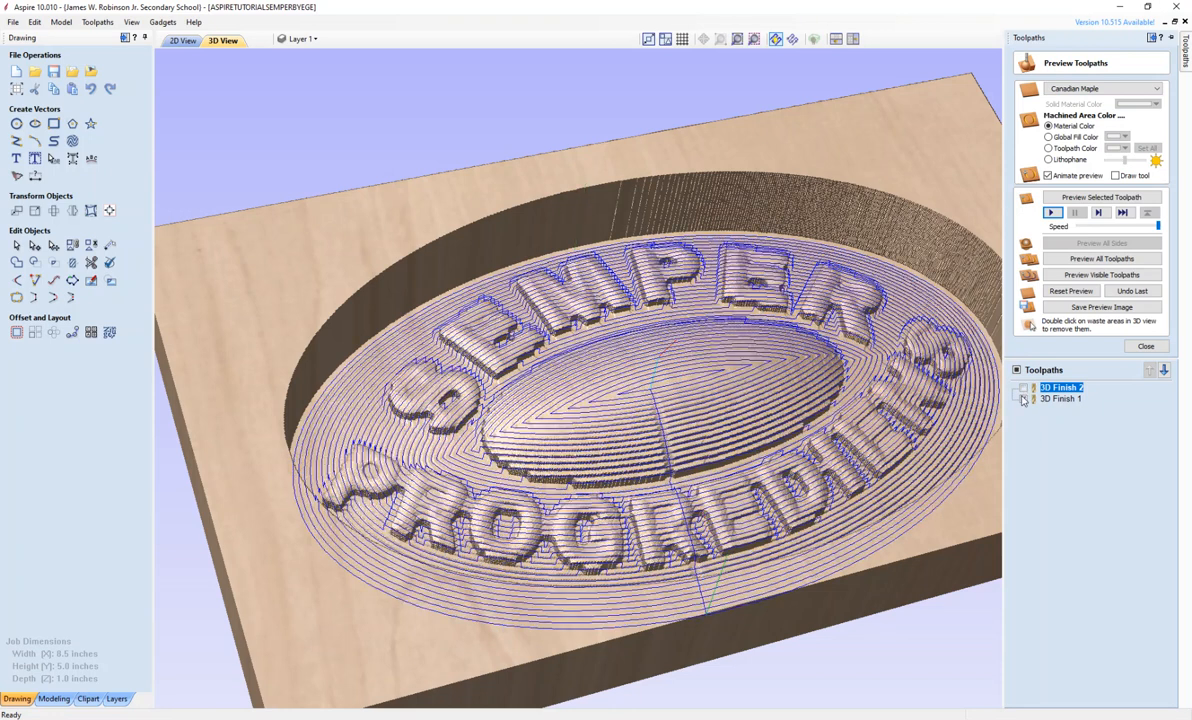
{"action": "left_click", "coordinate": [1024, 399]}
{"action": "left_click", "coordinate": [1021, 389]}
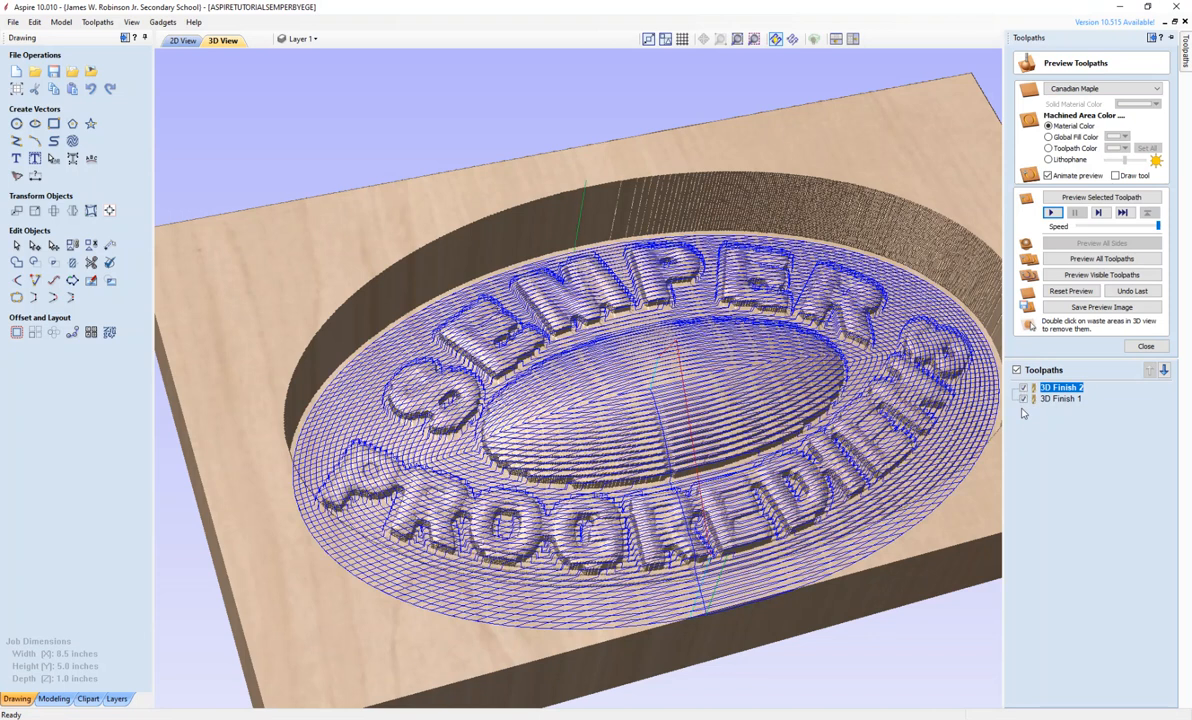
{"action": "left_click", "coordinate": [1024, 399]}
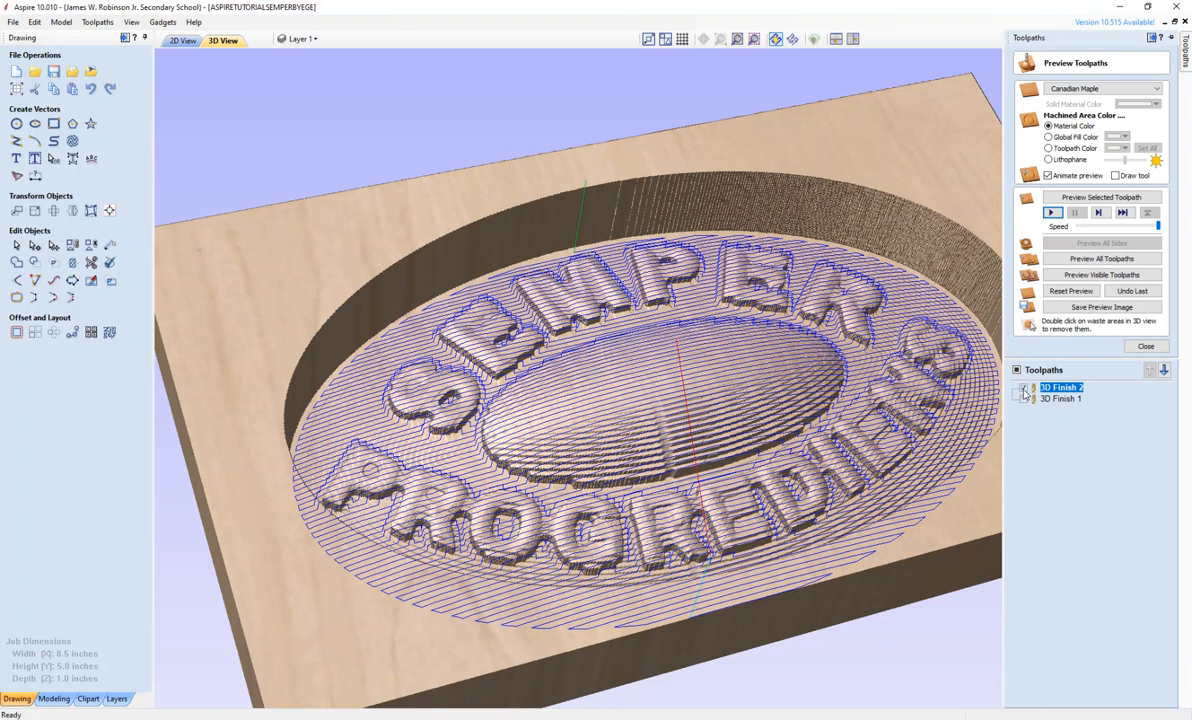
{"action": "left_click", "coordinate": [1024, 399]}
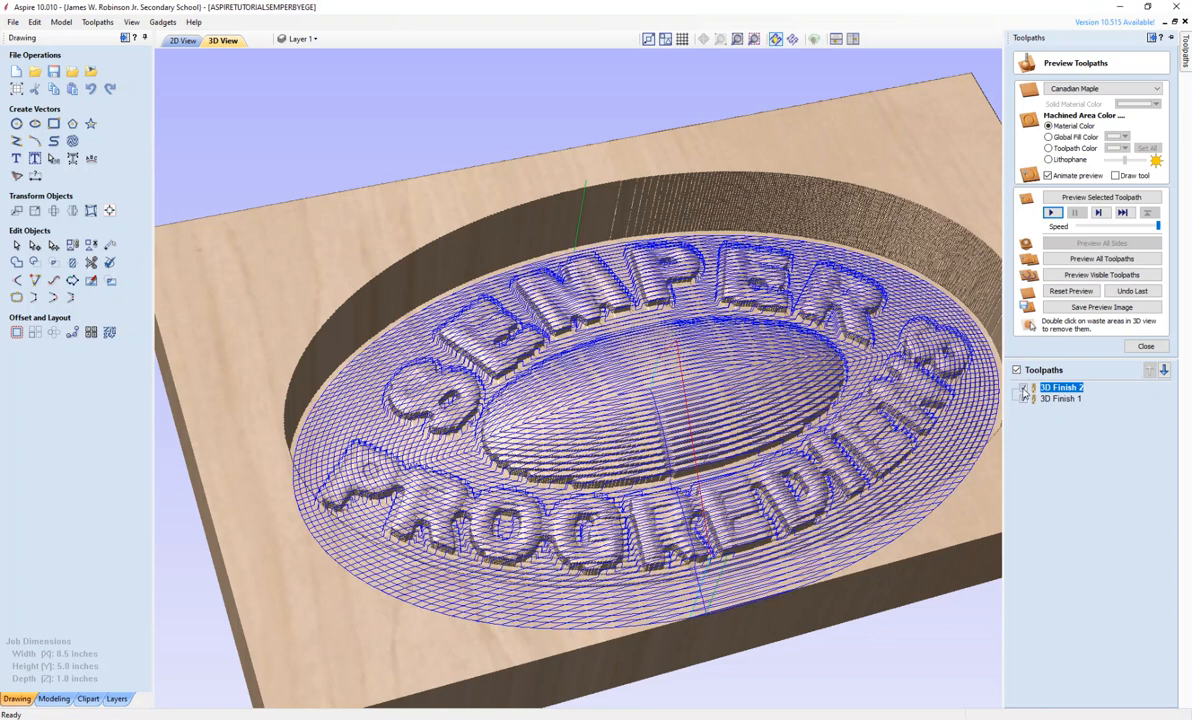
Hide both finish toolpaths and delete 3D Finish 2 from the toolpath list.
{"action": "right_click", "coordinate": [1023, 389]}
{"action": "left_click", "coordinate": [1021, 420]}
{"action": "left_click", "coordinate": [1024, 399]}
{"action": "left_click", "coordinate": [1024, 388]}
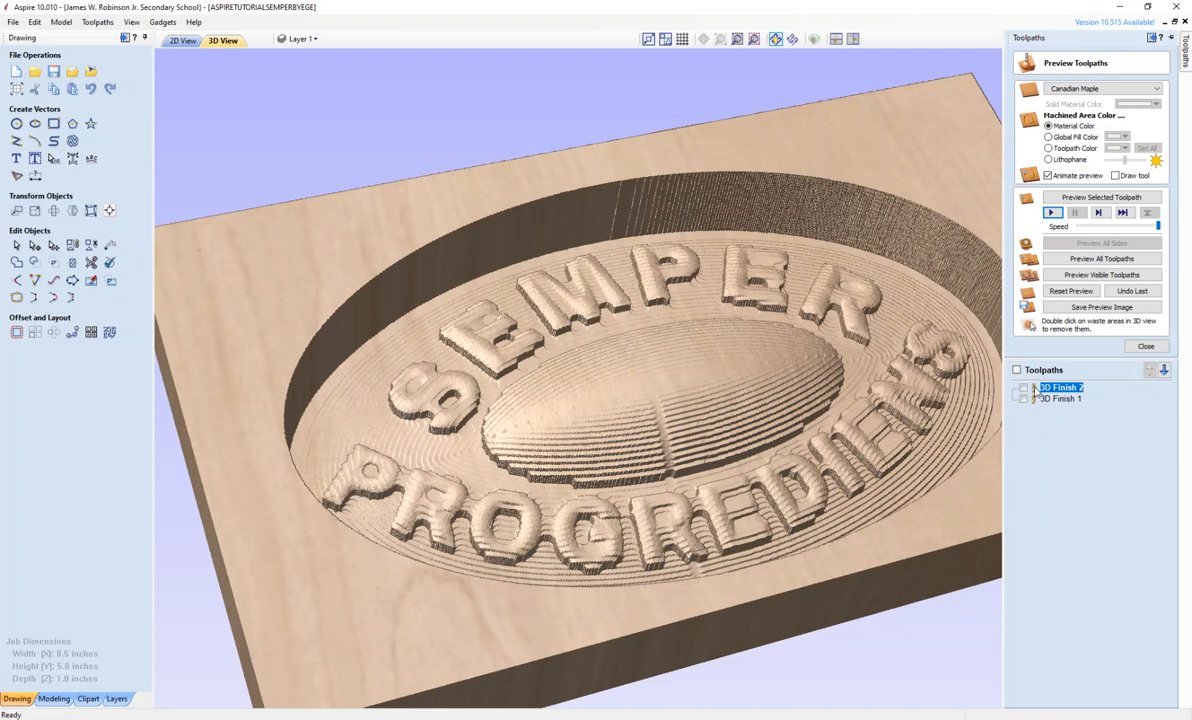
{"action": "right_click", "coordinate": [1034, 389]}
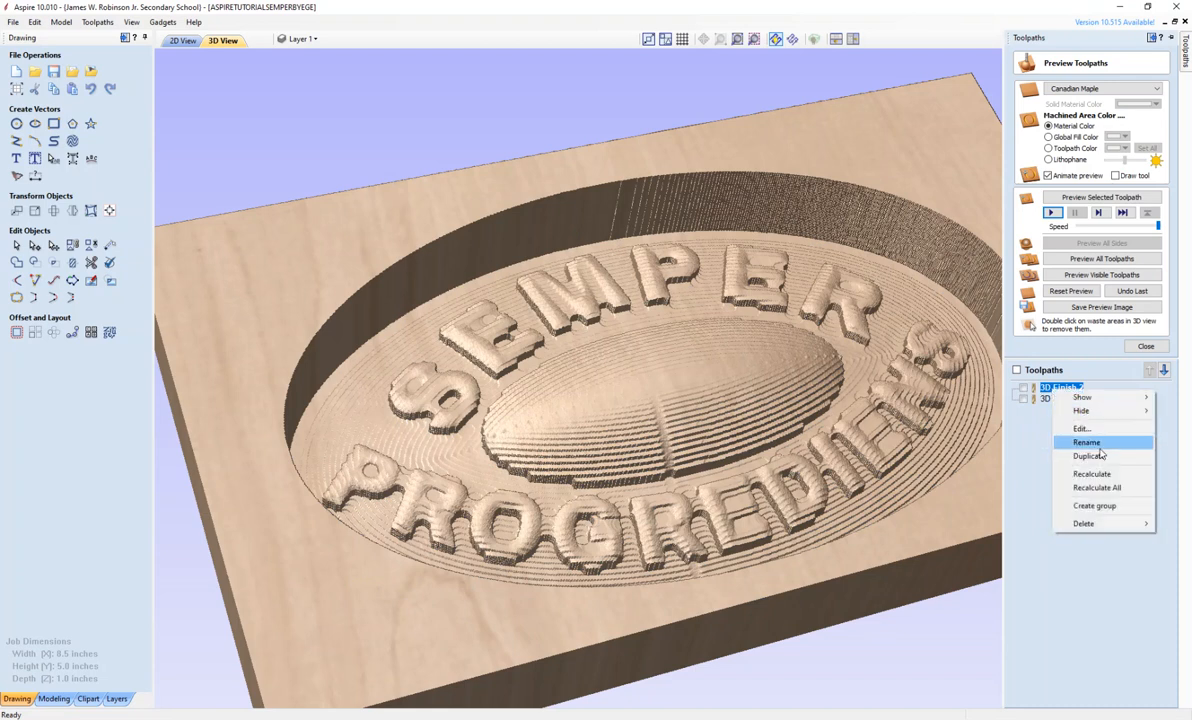
{"action": "mouse_move", "coordinate": [1086, 524]}
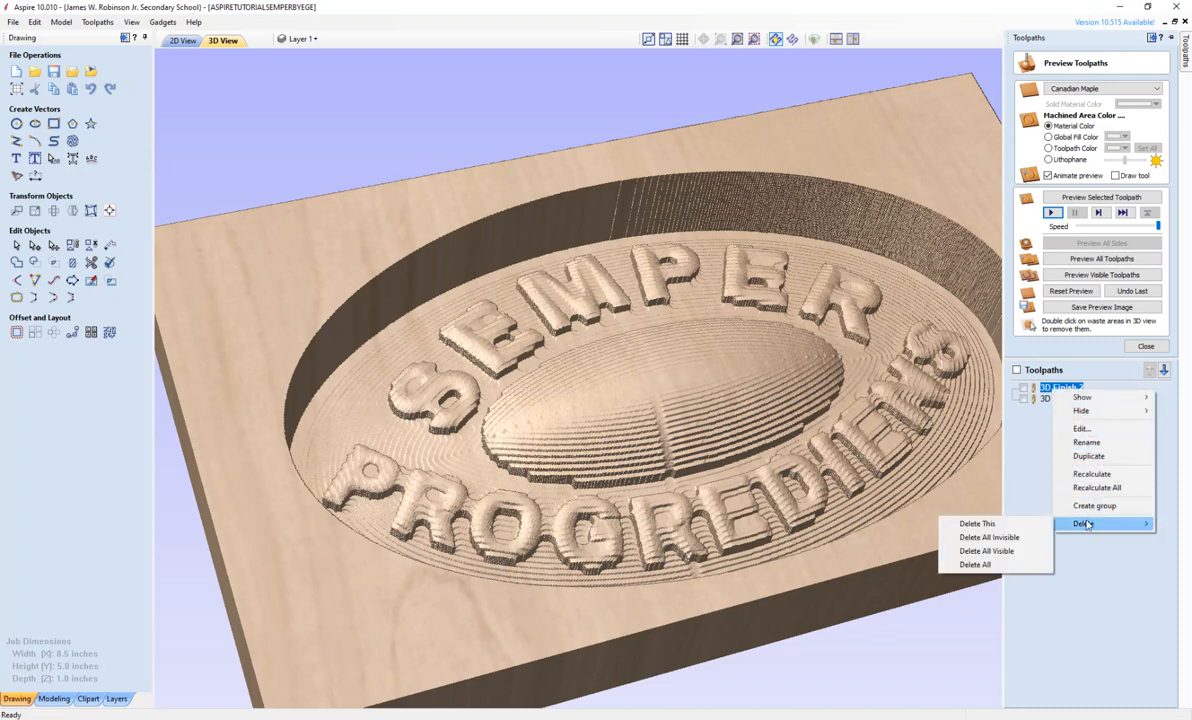
{"action": "left_click", "coordinate": [975, 523]}
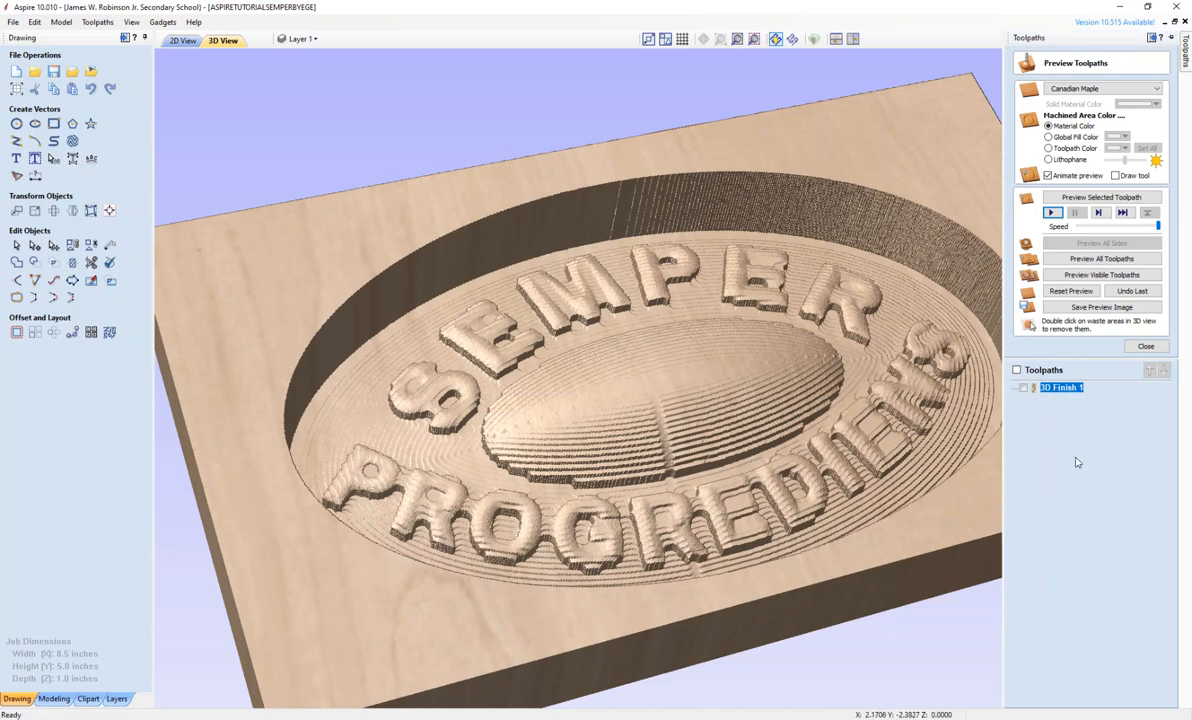
Show the remaining 3D Finish 1 toolpath, run its cutting preview again and close the preview.
{"action": "left_click", "coordinate": [1023, 388]}
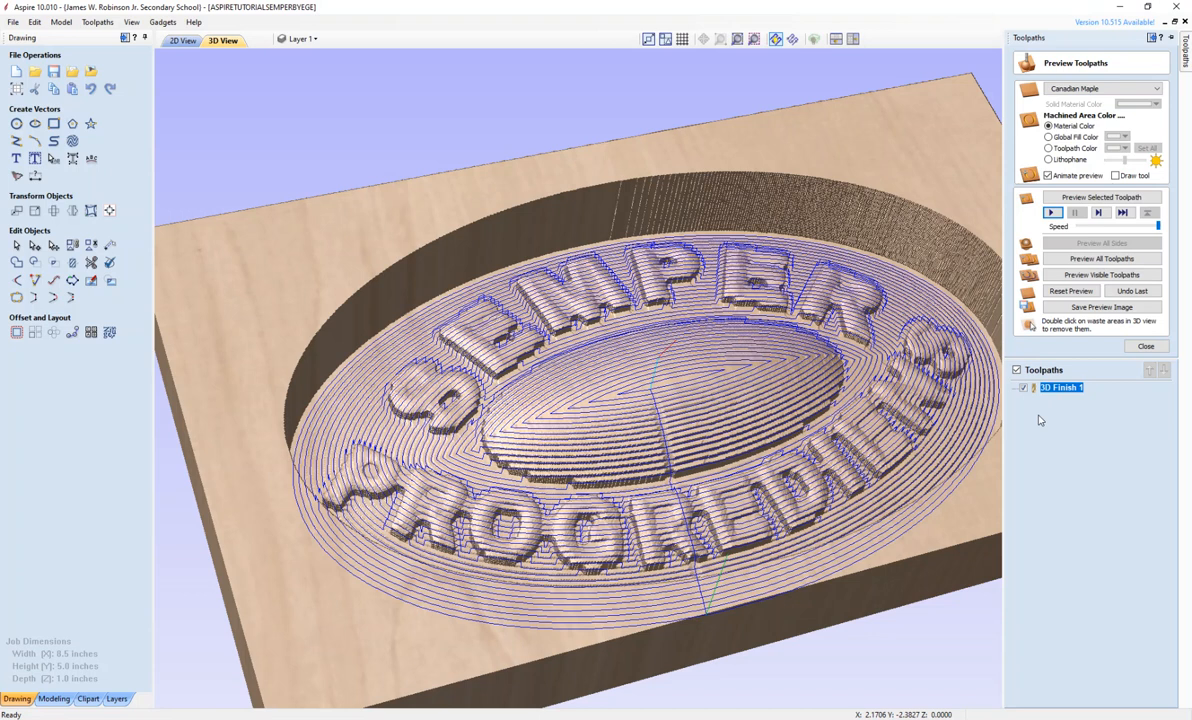
{"action": "left_click", "coordinate": [1053, 213]}
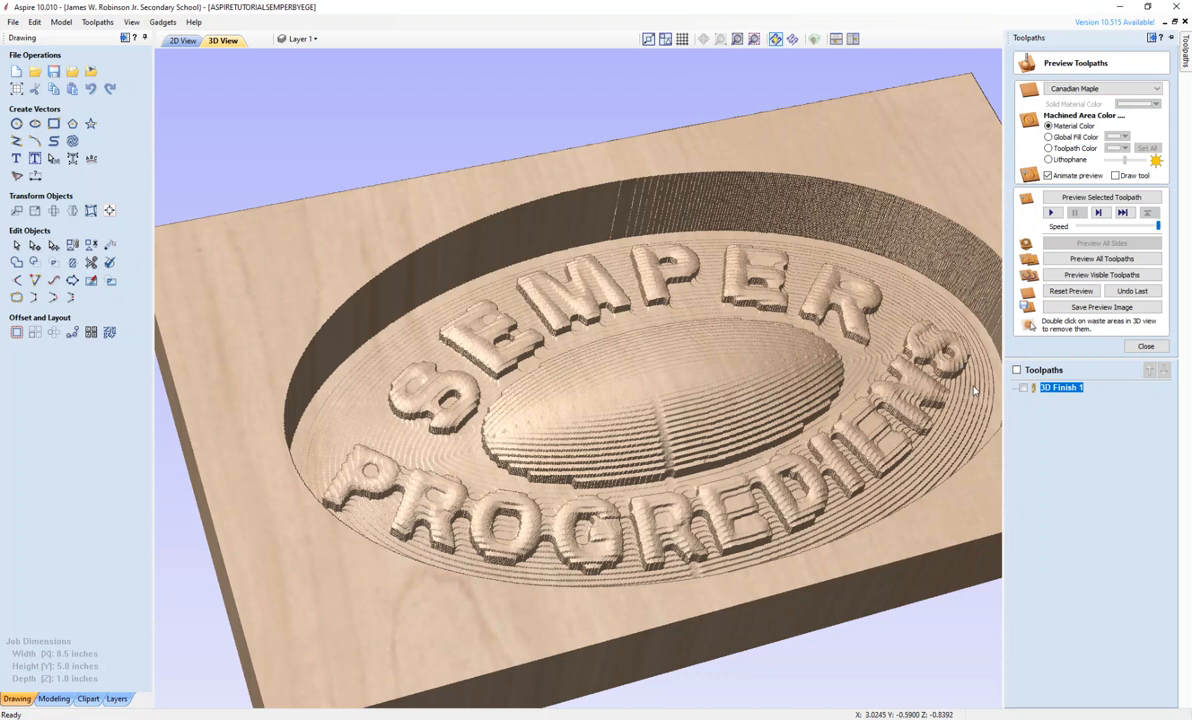
{"action": "left_click", "coordinate": [1146, 346]}
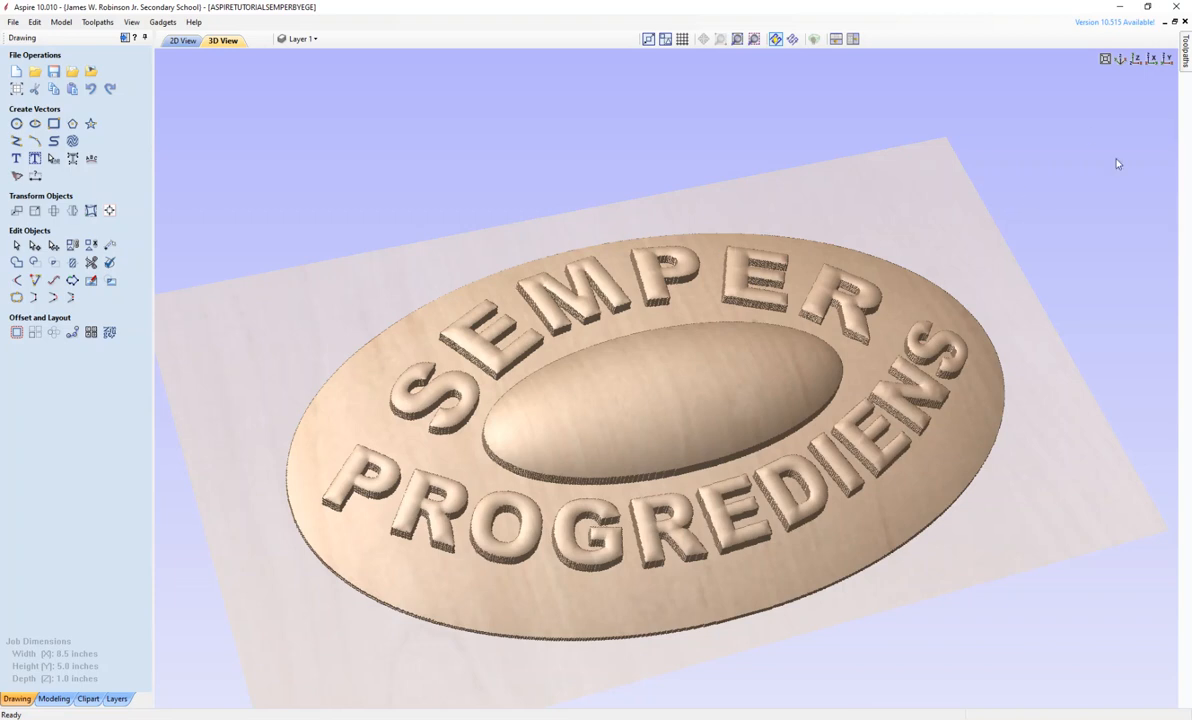
{"action": "mouse_move", "coordinate": [1184, 67]}
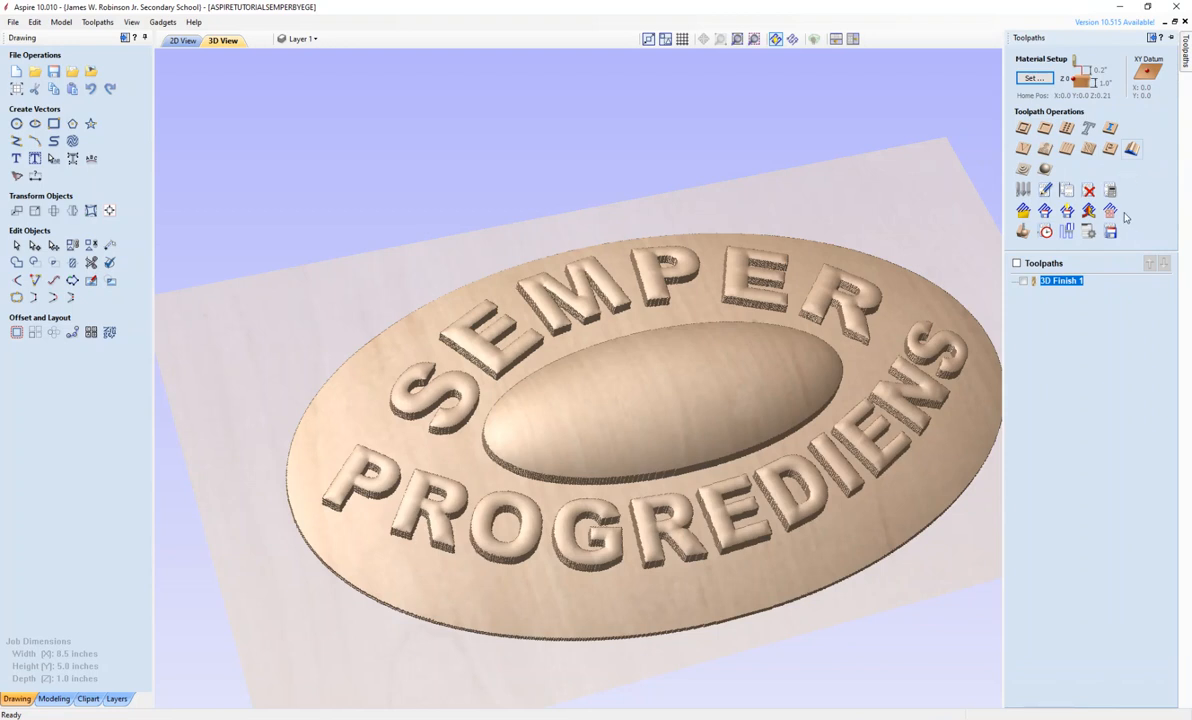
{"action": "left_click", "coordinate": [1111, 130]}
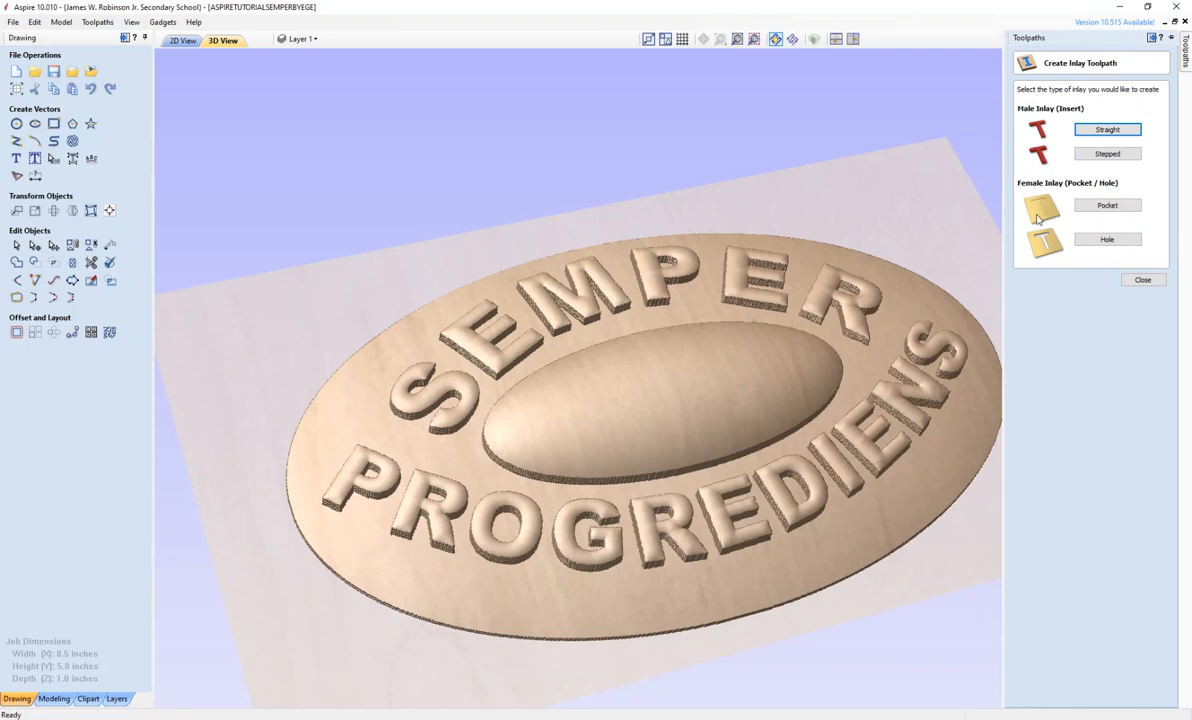
{"action": "left_click", "coordinate": [1143, 280]}
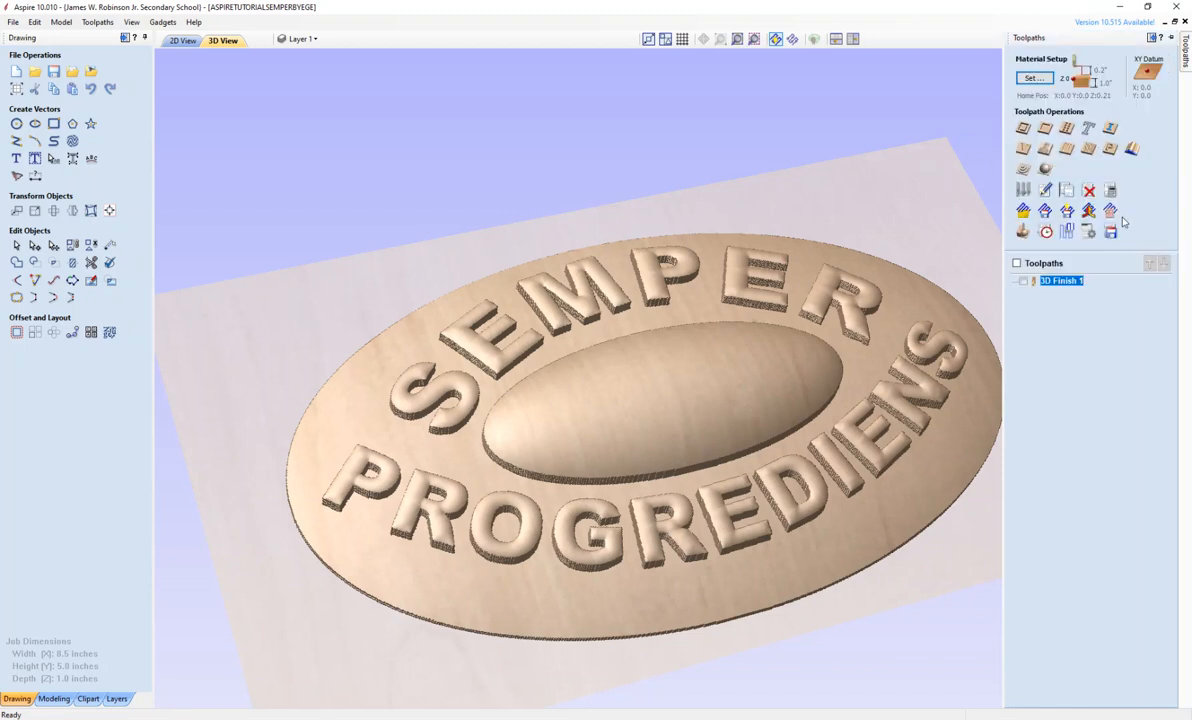
Start a prism carving toolpath, trying to calculate it and to set its depth for a full prism.
{"action": "left_click", "coordinate": [1110, 149]}
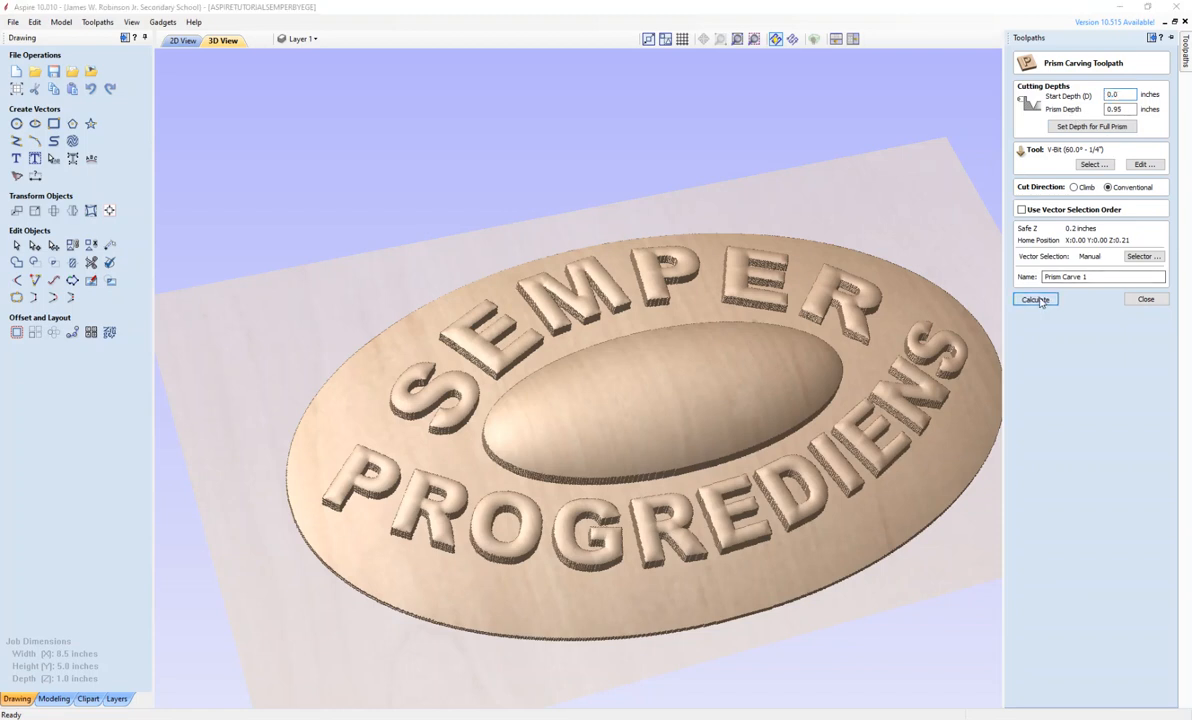
{"action": "key", "text": "Return"}
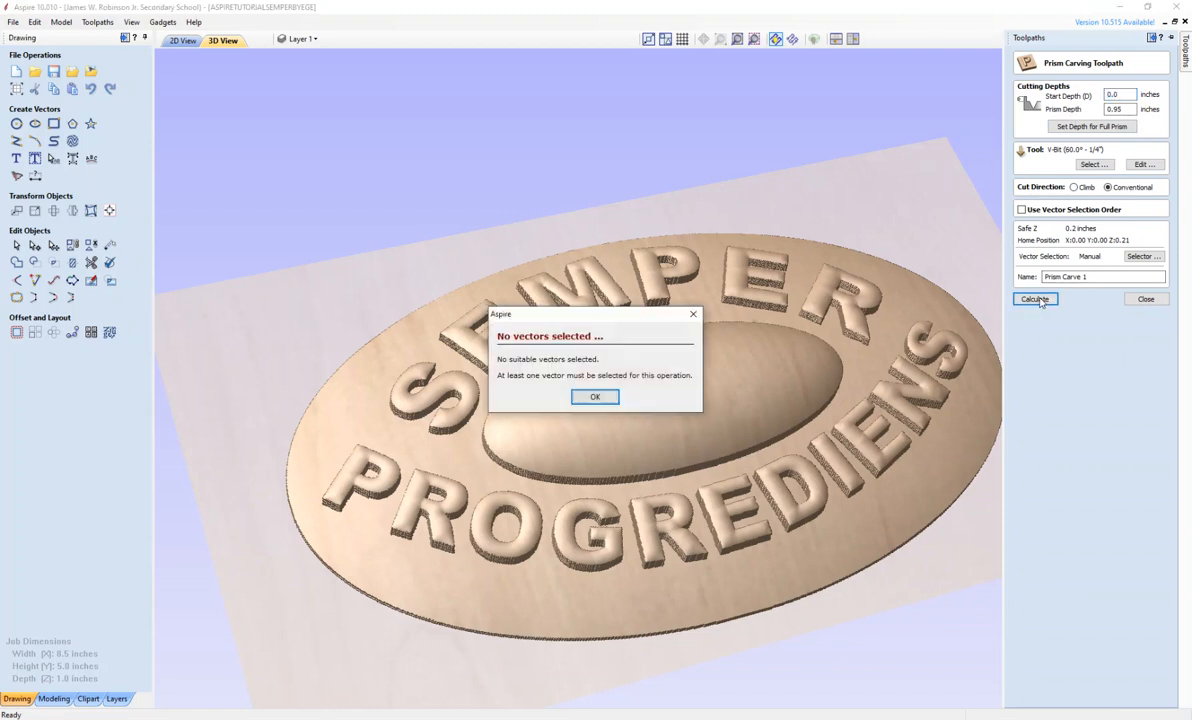
{"action": "left_click", "coordinate": [594, 396]}
{"action": "left_click", "coordinate": [1088, 127]}
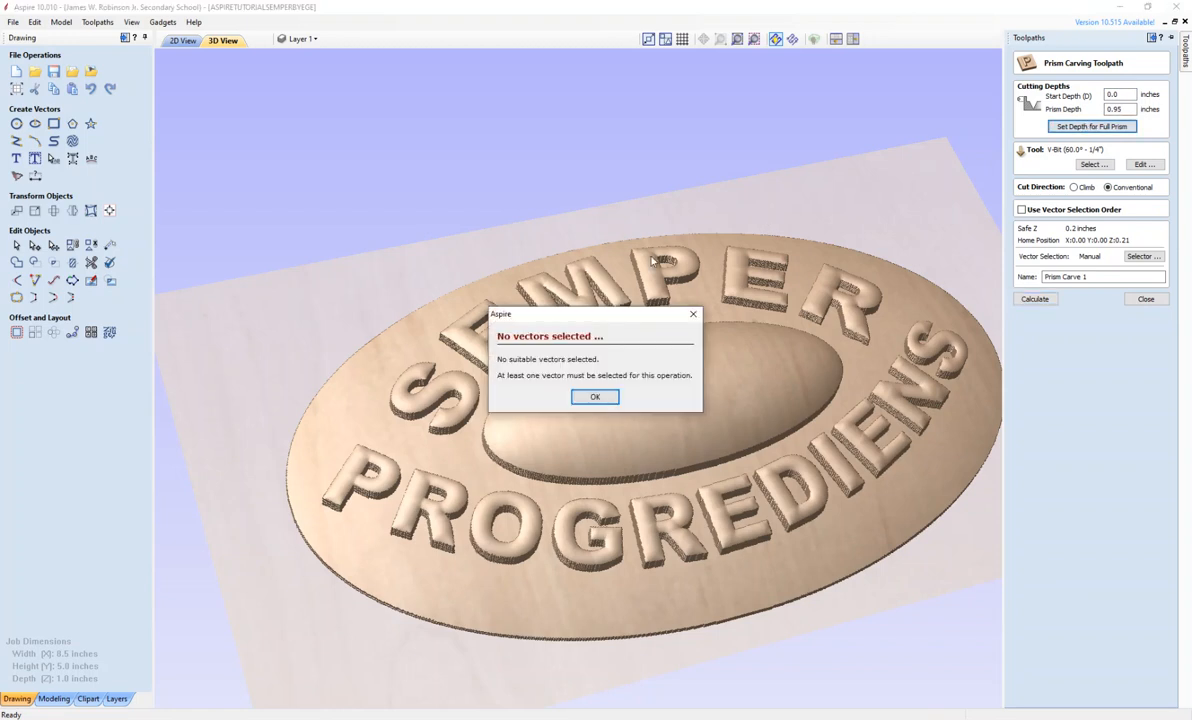
{"action": "left_click", "coordinate": [693, 314]}
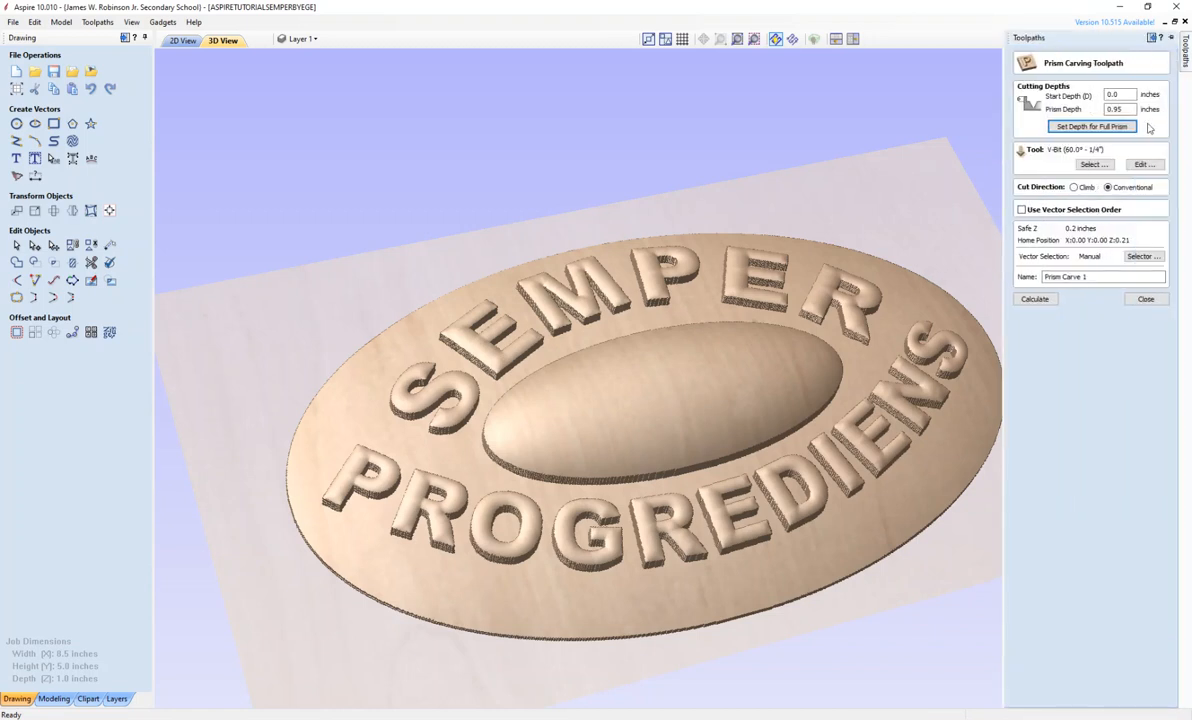
Look at the 90° 1/2" V-bit in the tool database and choose V-Bit (60.0° - 1/4") for the prism carve.
{"action": "left_click", "coordinate": [1111, 166]}
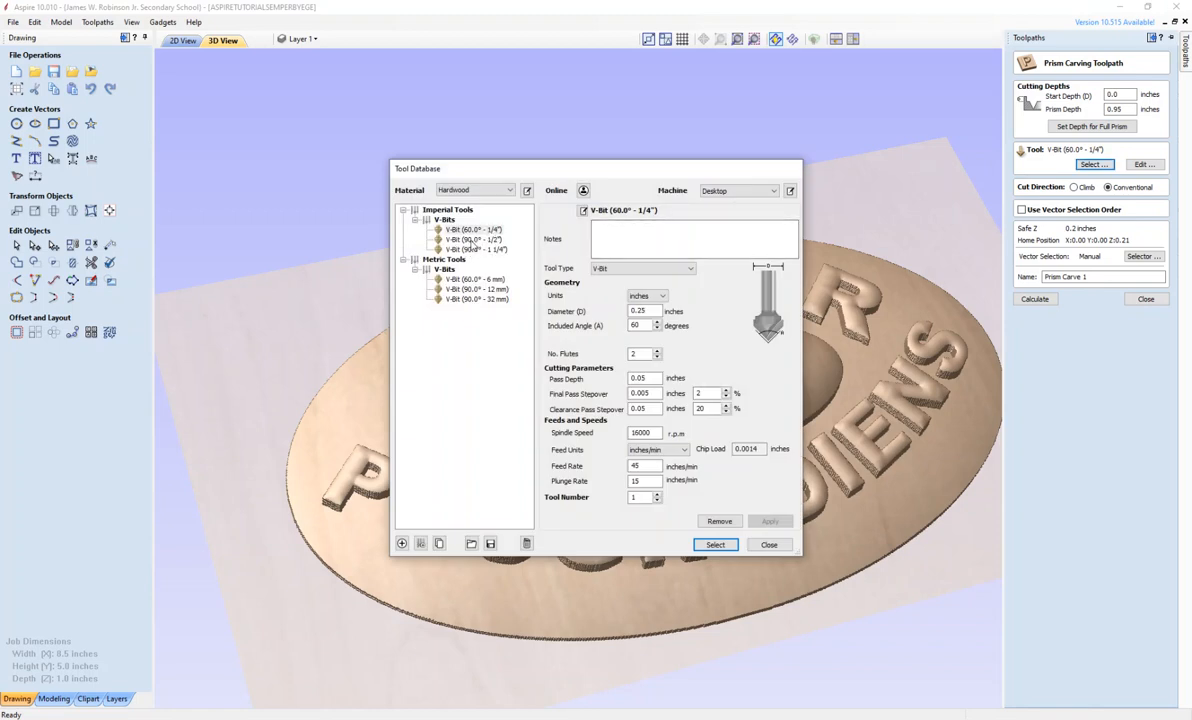
{"action": "left_click", "coordinate": [461, 241]}
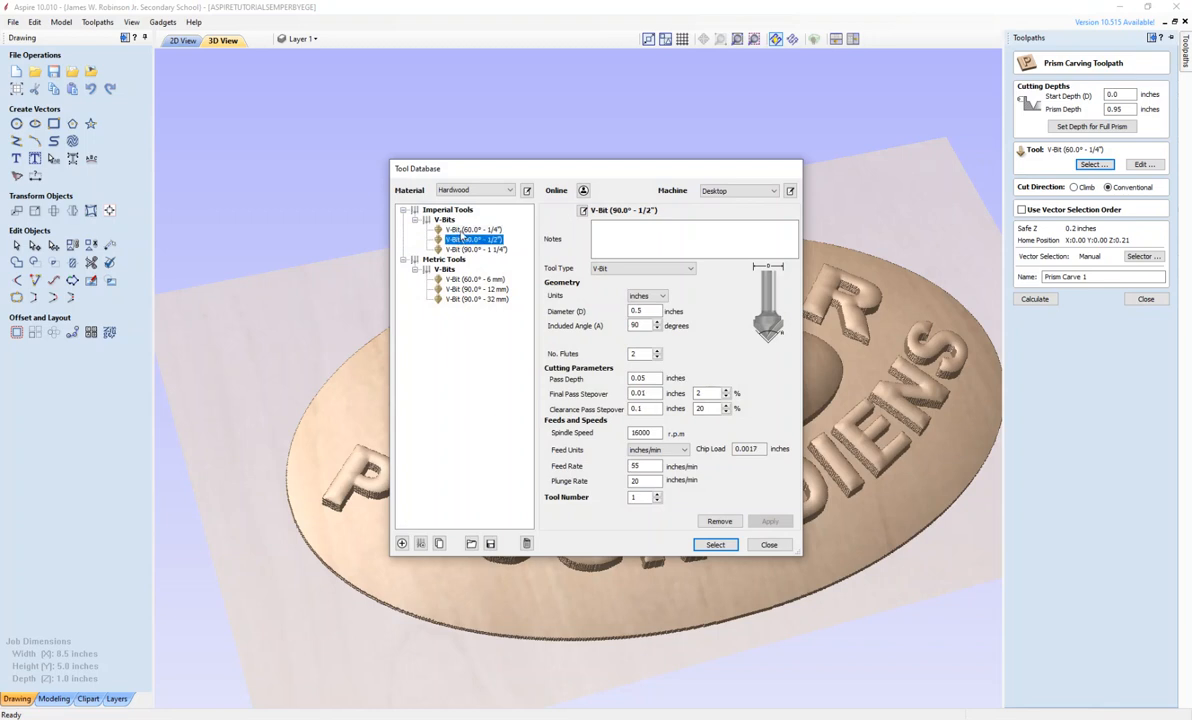
{"action": "left_click", "coordinate": [459, 231]}
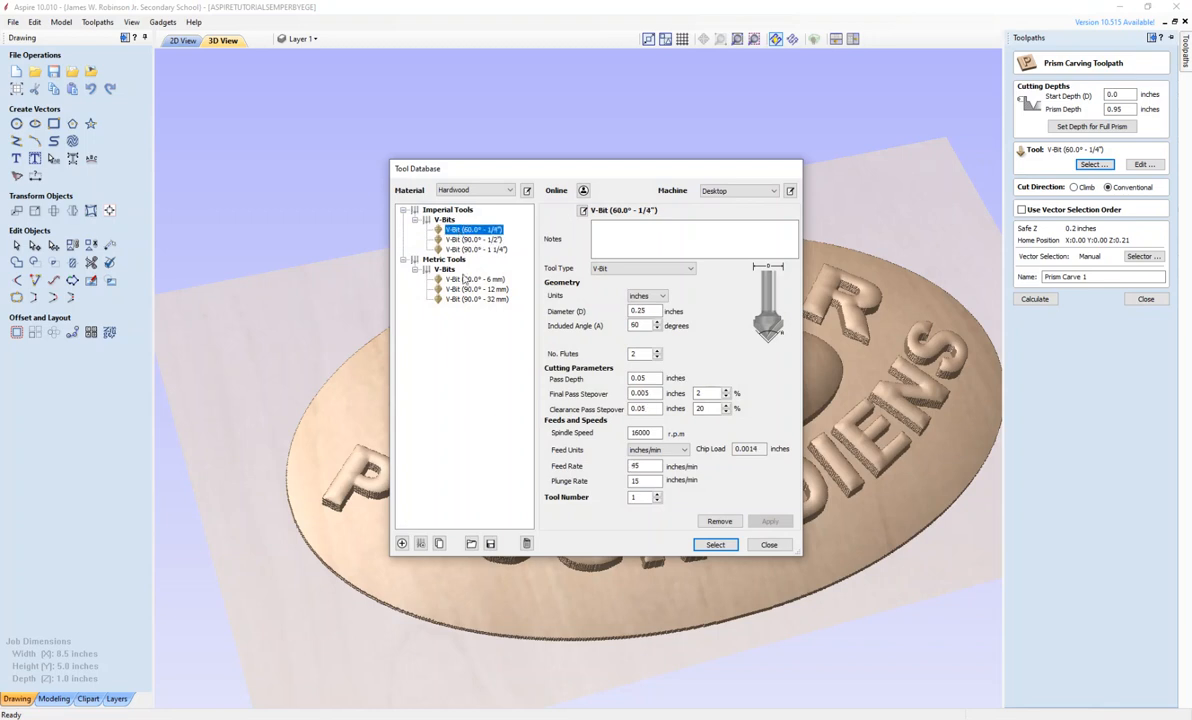
{"action": "left_click", "coordinate": [715, 545]}
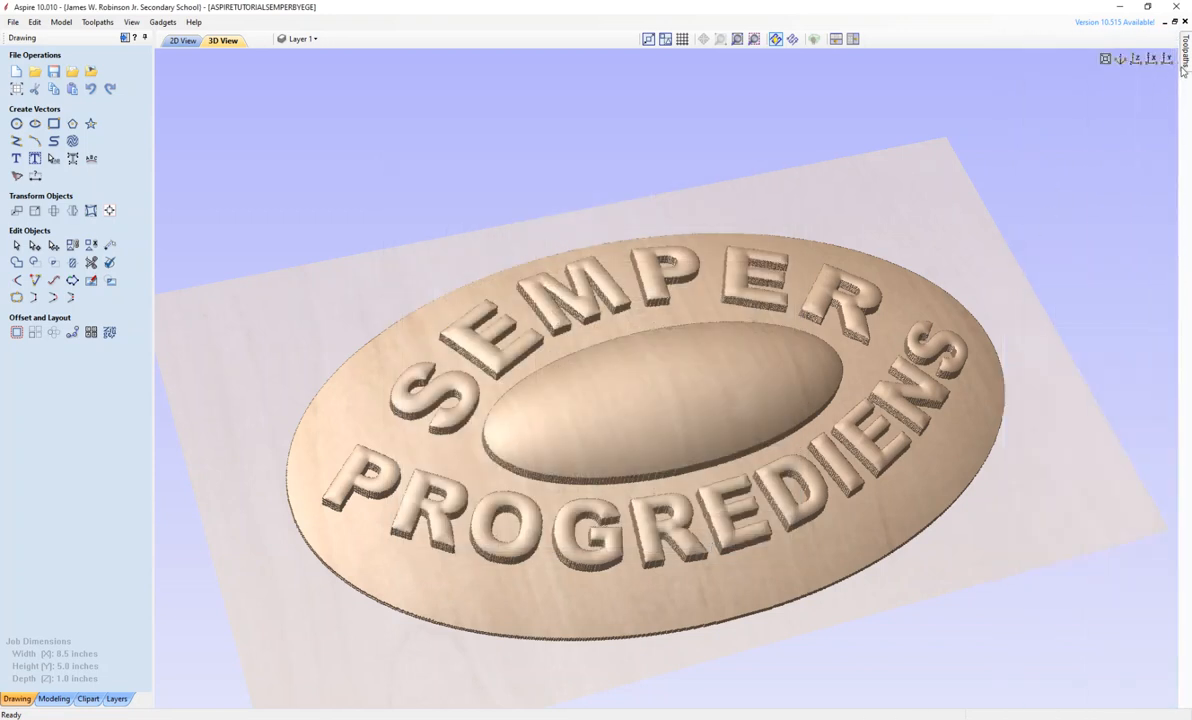
Try again to calculate the prism carve with the 60° V-bit and to set its full prism depth.
{"action": "mouse_move", "coordinate": [1183, 66]}
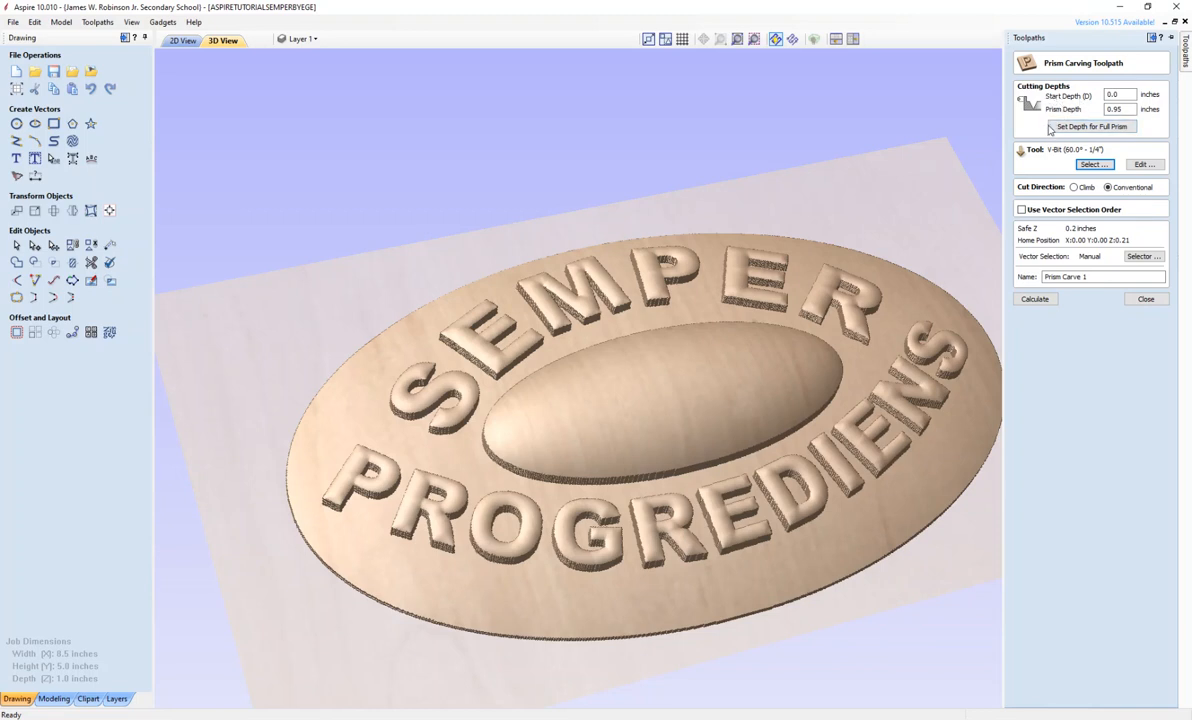
{"action": "left_click", "coordinate": [1036, 300]}
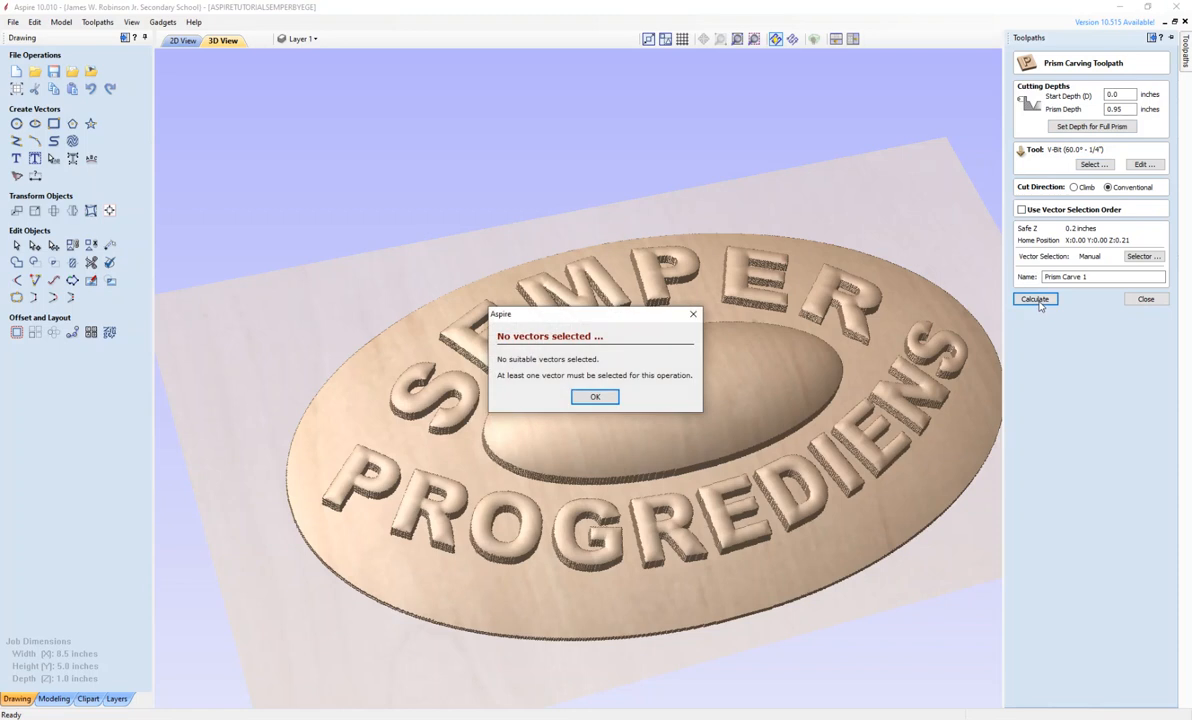
{"action": "left_click", "coordinate": [595, 397]}
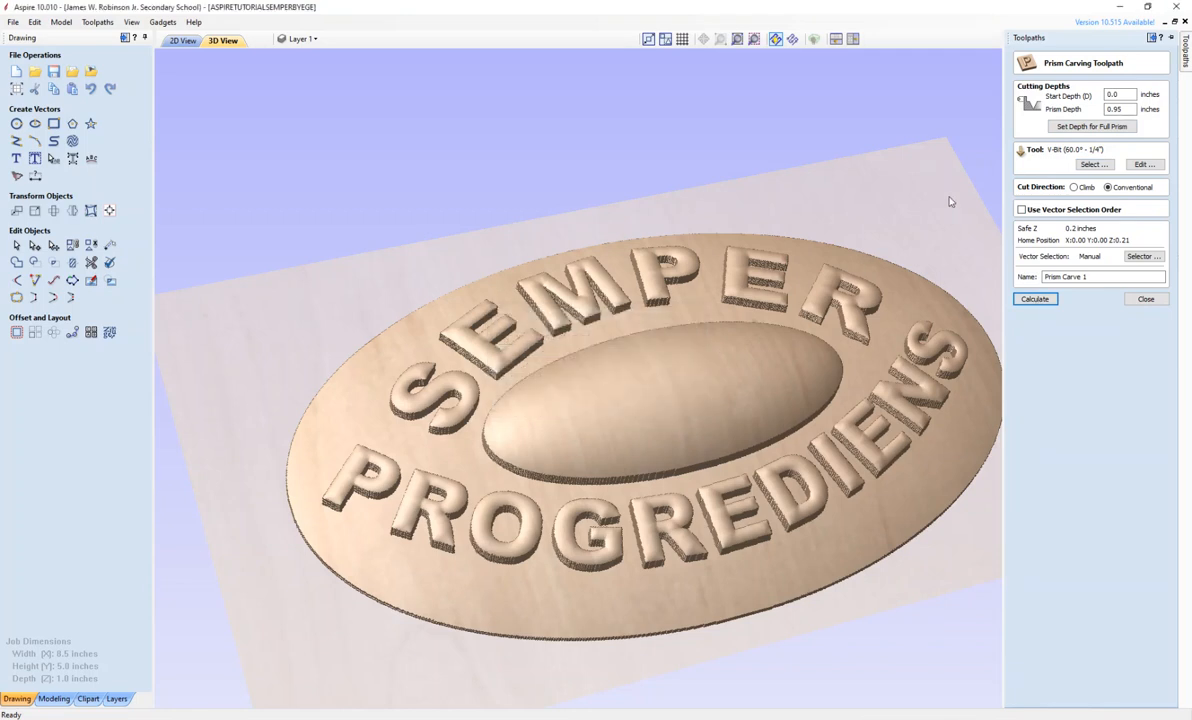
{"action": "left_click", "coordinate": [1092, 126]}
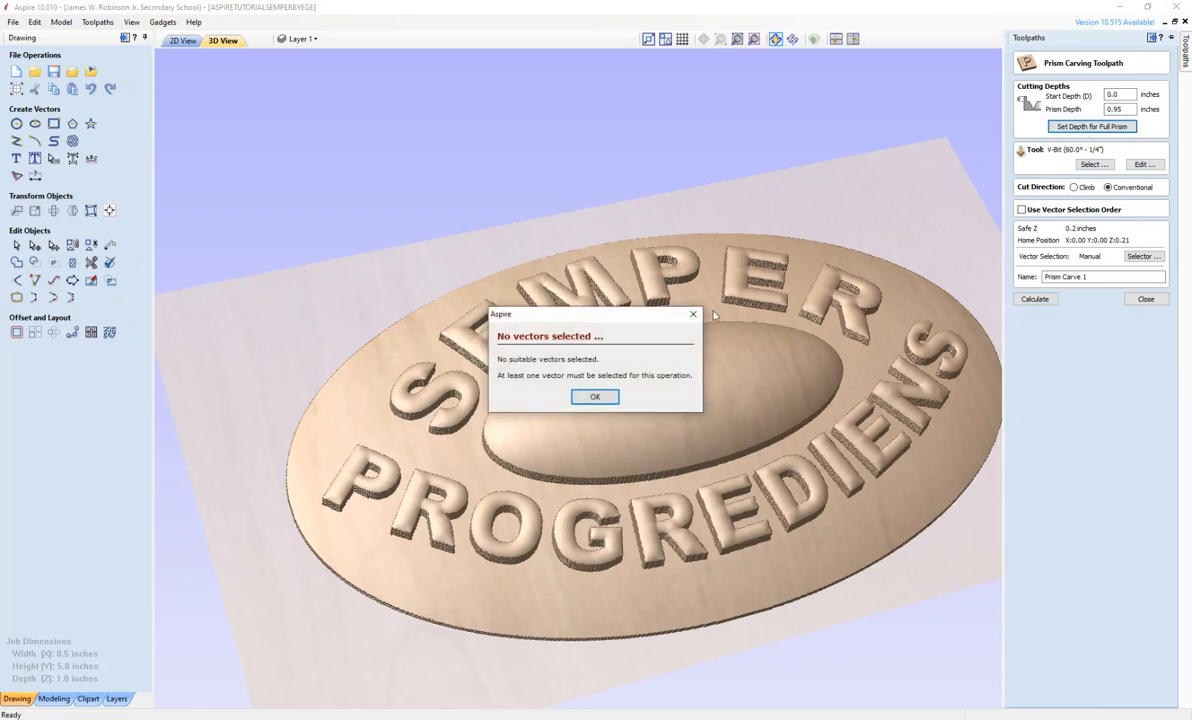
{"action": "left_click", "coordinate": [694, 317]}
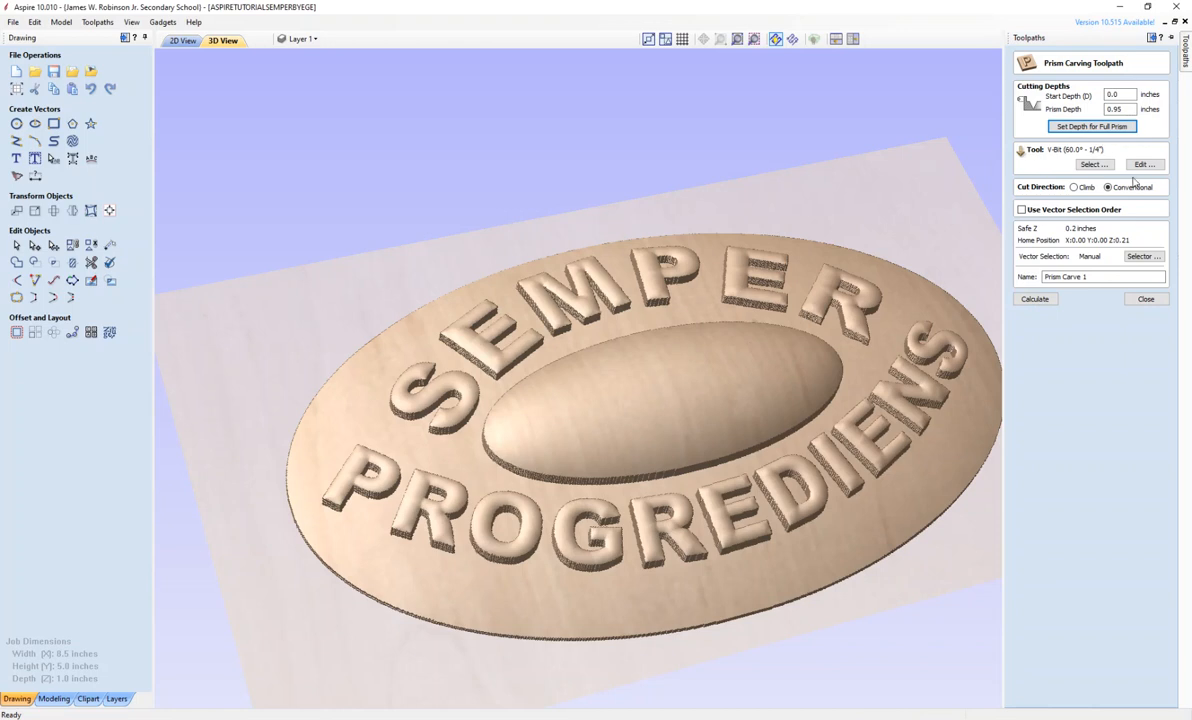
Choose V-Bit (90.0° - 1 1/4") from the tool database as the cutter for the prism carve.
{"action": "left_click", "coordinate": [1094, 164]}
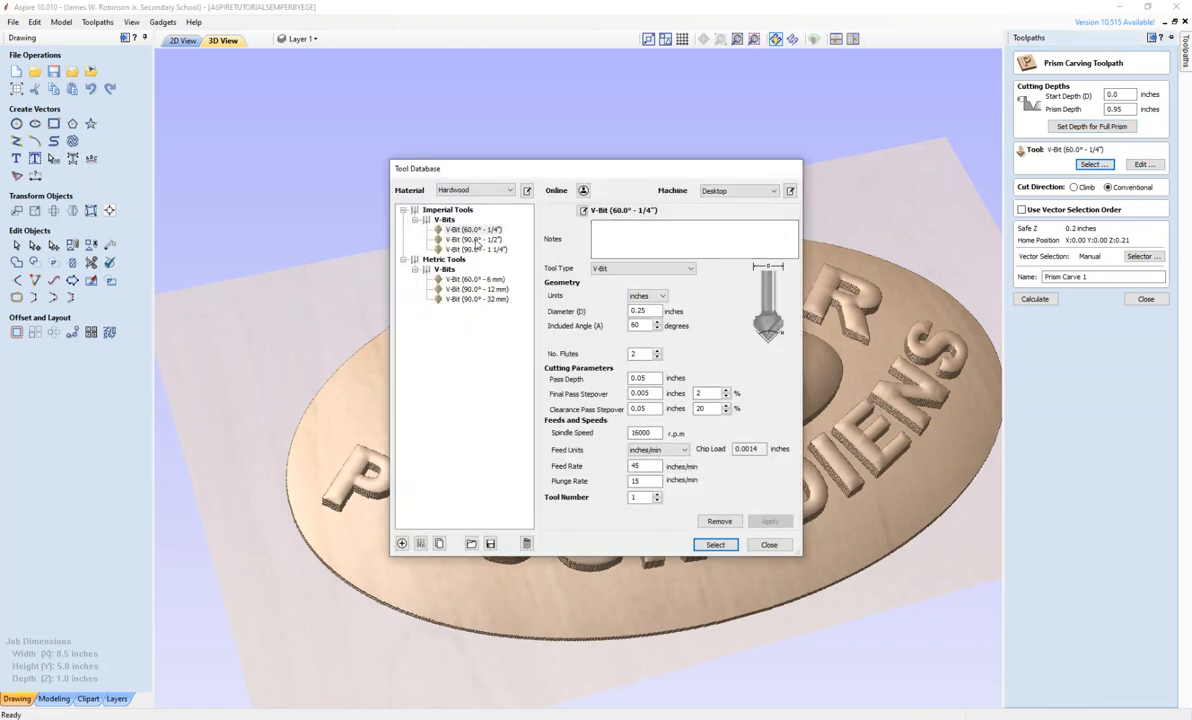
{"action": "left_click", "coordinate": [446, 240]}
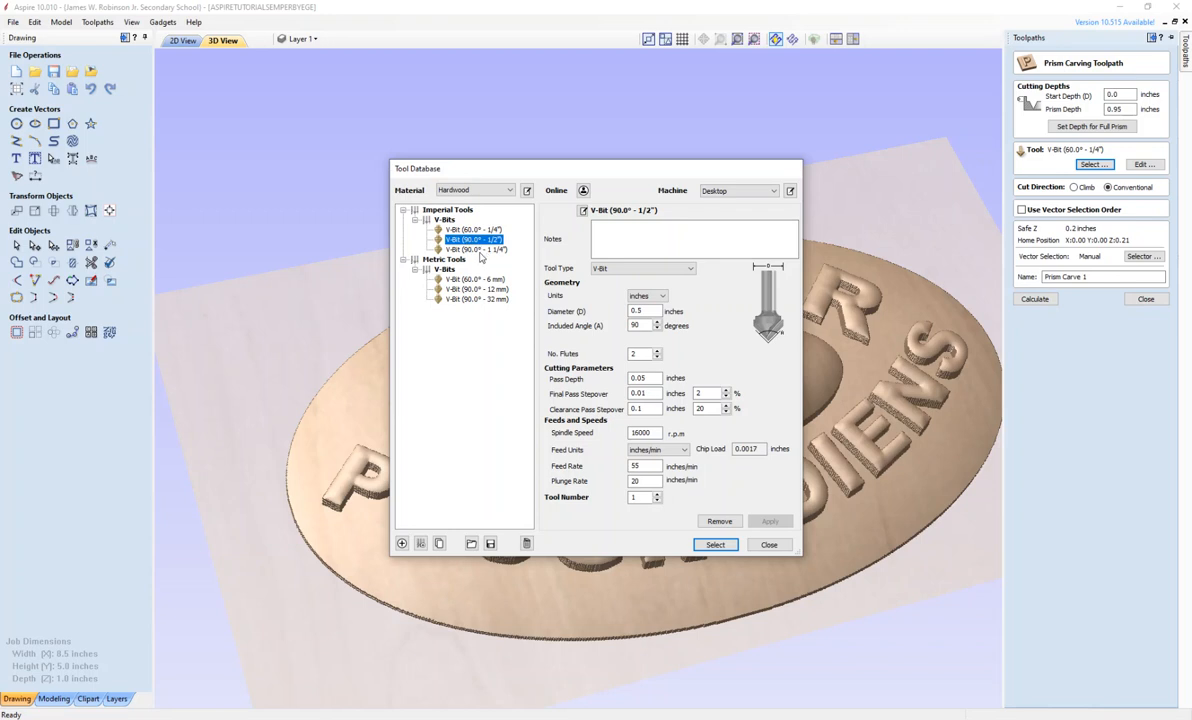
{"action": "left_click", "coordinate": [470, 251]}
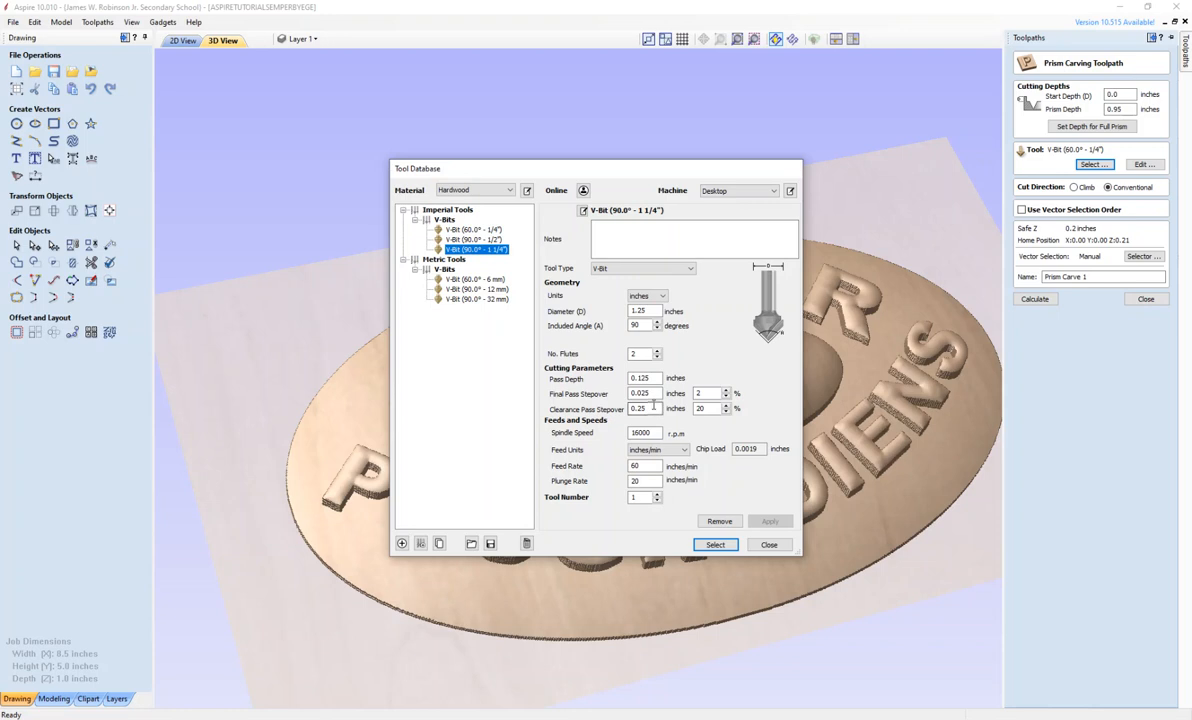
{"action": "left_click", "coordinate": [707, 544]}
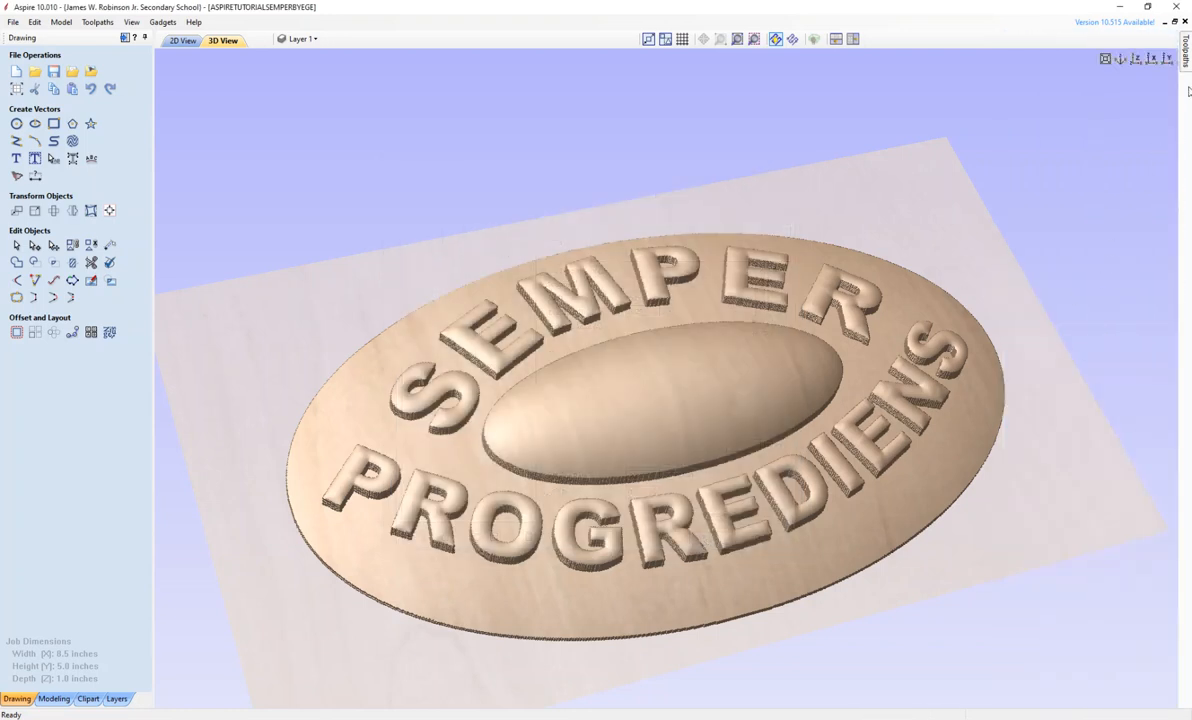
Calculate the Prism Carve 1 toolpath with climb cutting and vector selection order, using all closed vectors on Layer 1.
{"action": "left_click", "coordinate": [1033, 299]}
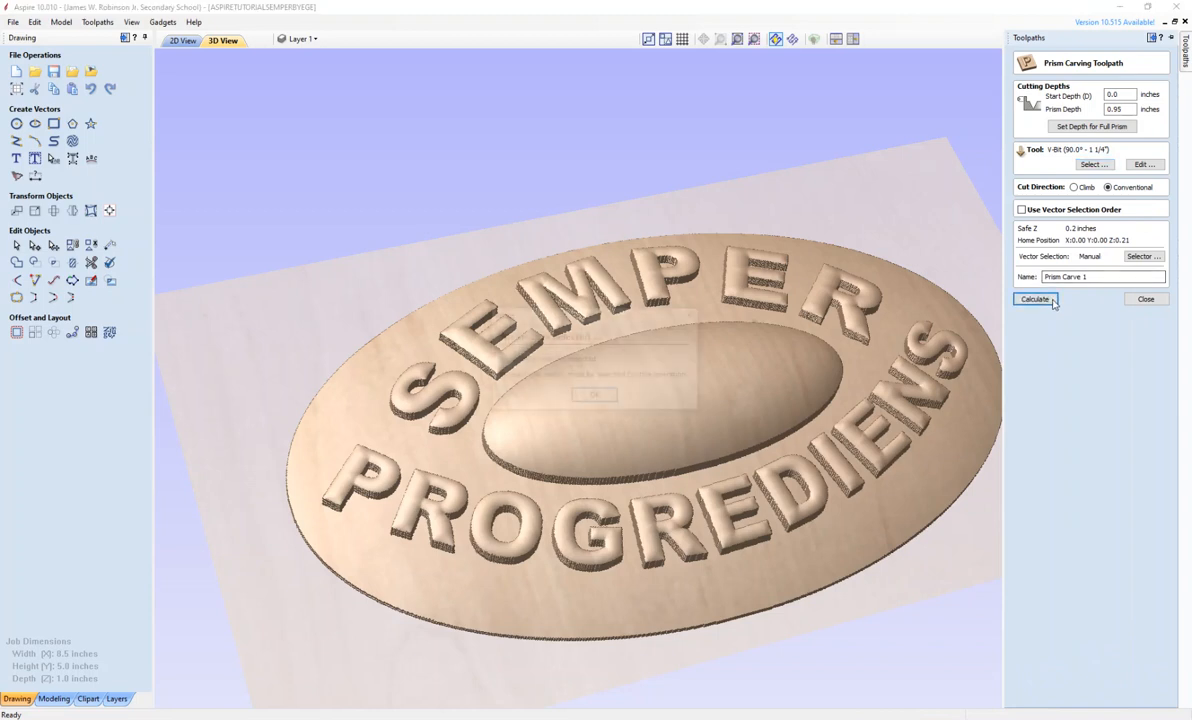
{"action": "left_click", "coordinate": [594, 396]}
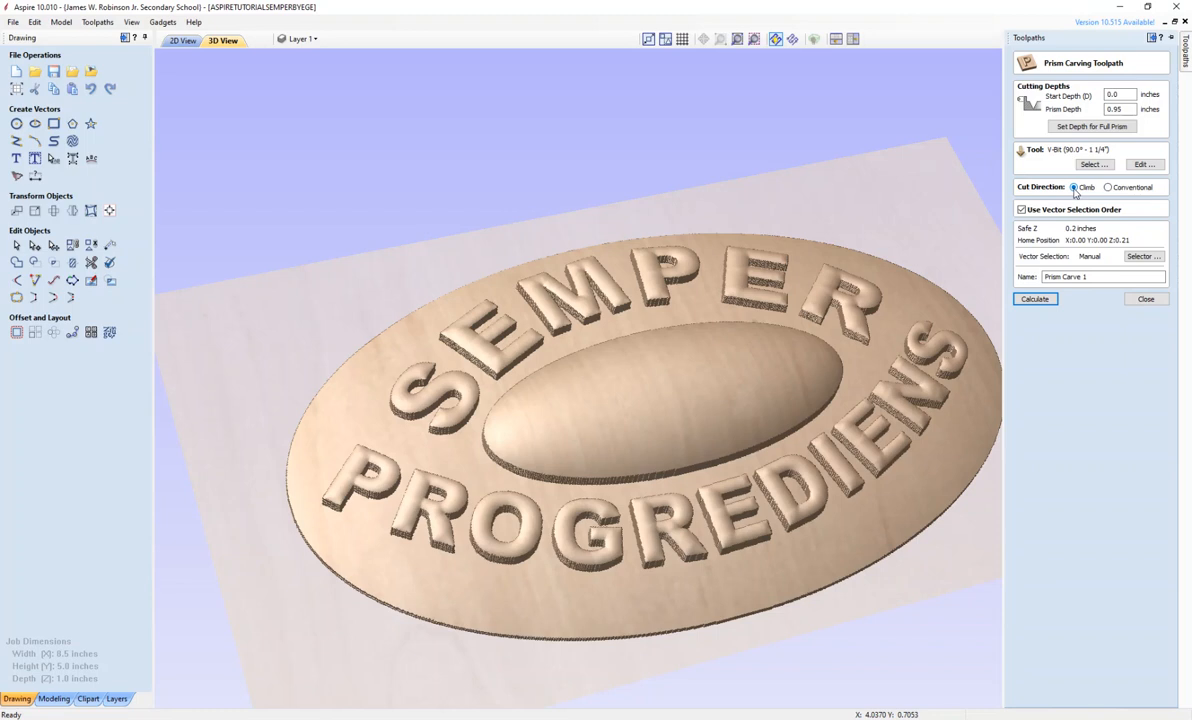
{"action": "left_click", "coordinate": [1143, 256]}
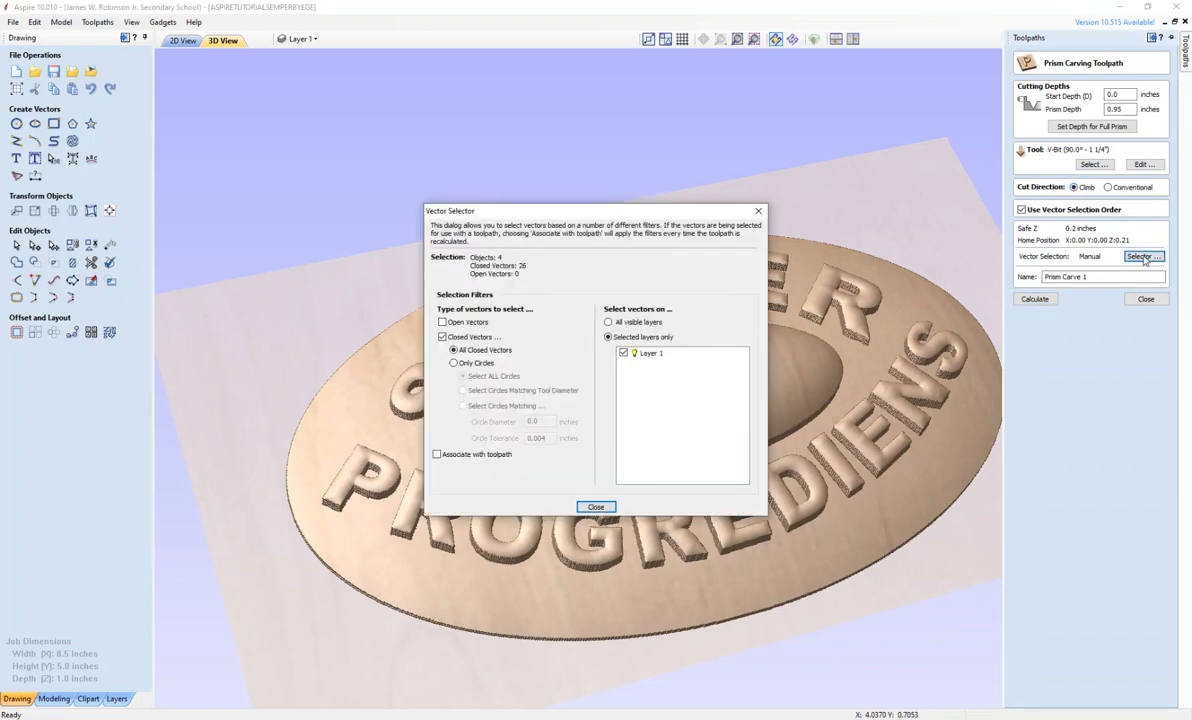
{"action": "left_click", "coordinate": [596, 507]}
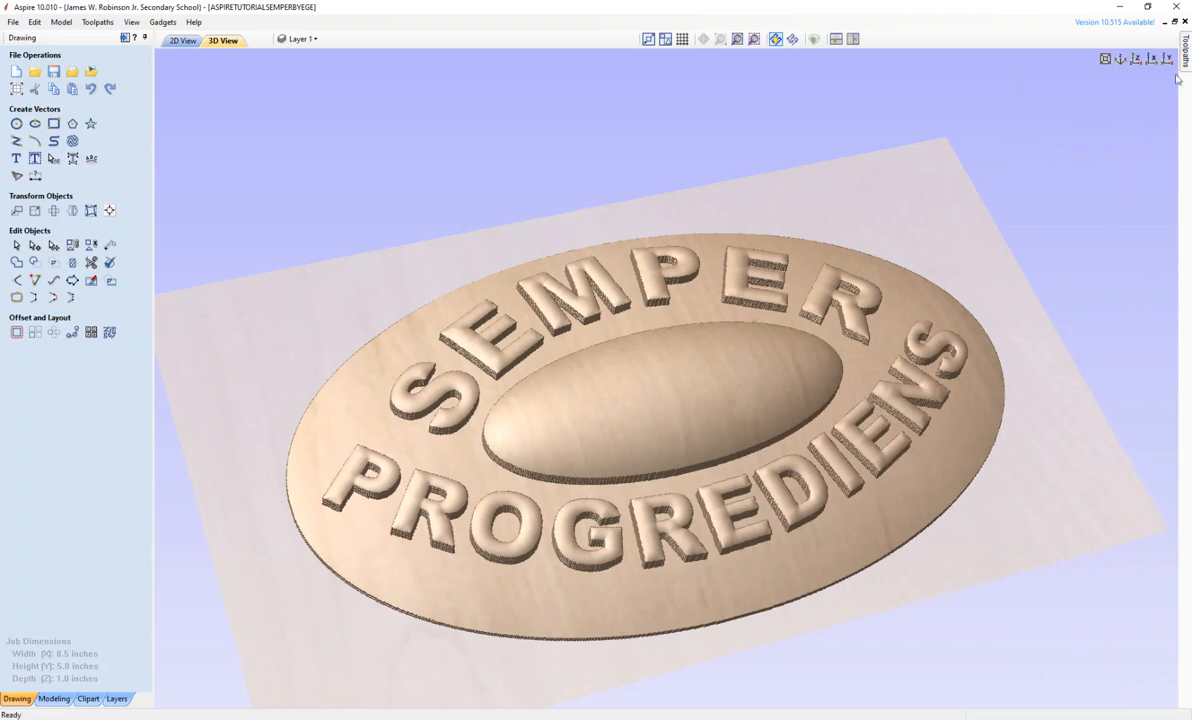
{"action": "mouse_move", "coordinate": [1186, 81]}
{"action": "left_click", "coordinate": [1035, 299]}
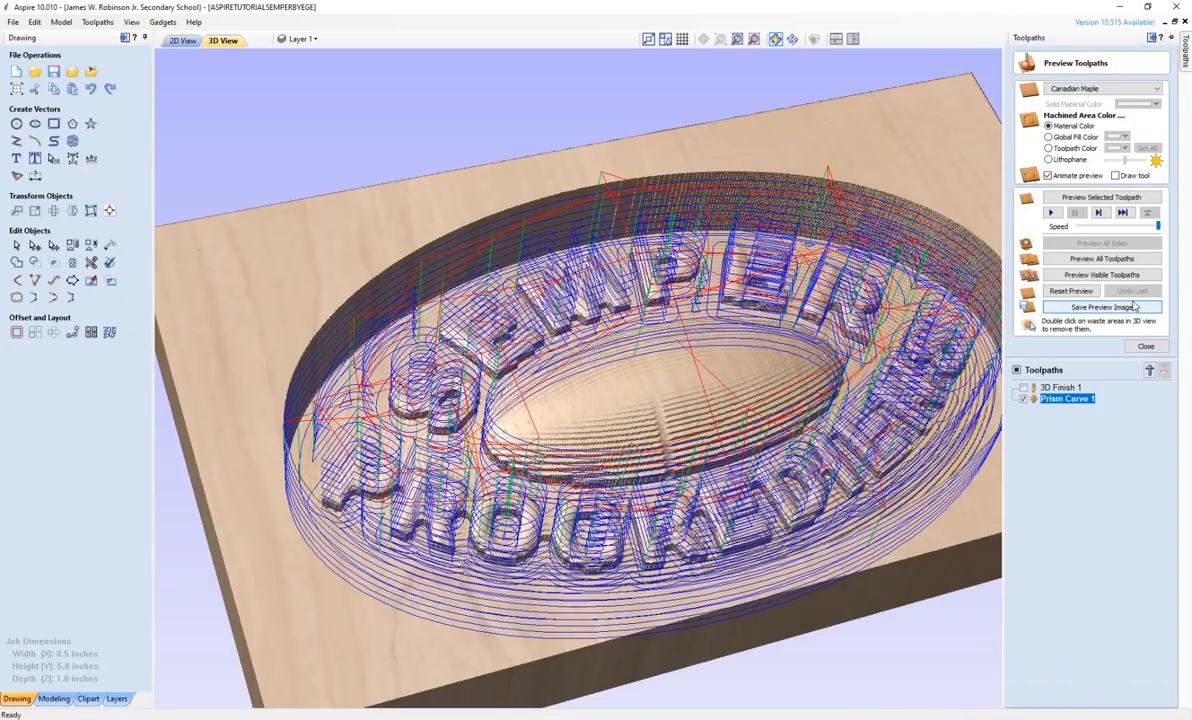
Compare the cutting lines of 3D Finish 1 and Prism Carve 1 by showing and hiding each toolpath, ending with both hidden.
{"action": "left_click", "coordinate": [1023, 388]}
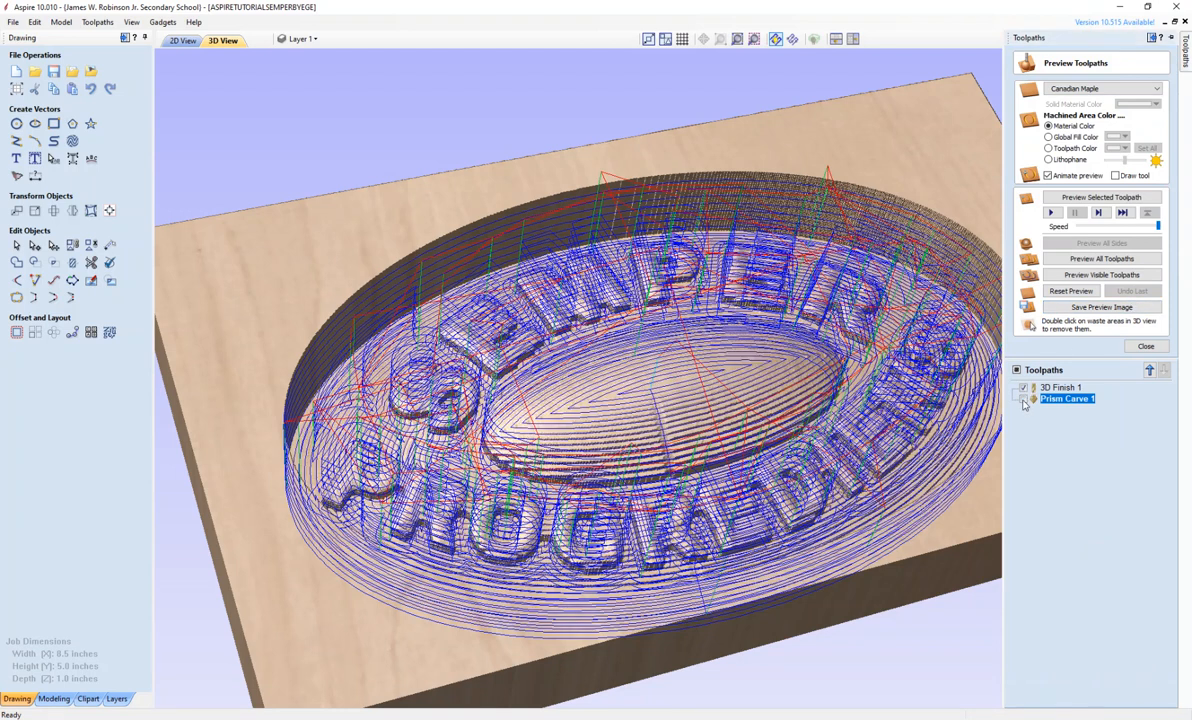
{"action": "left_click", "coordinate": [1023, 400]}
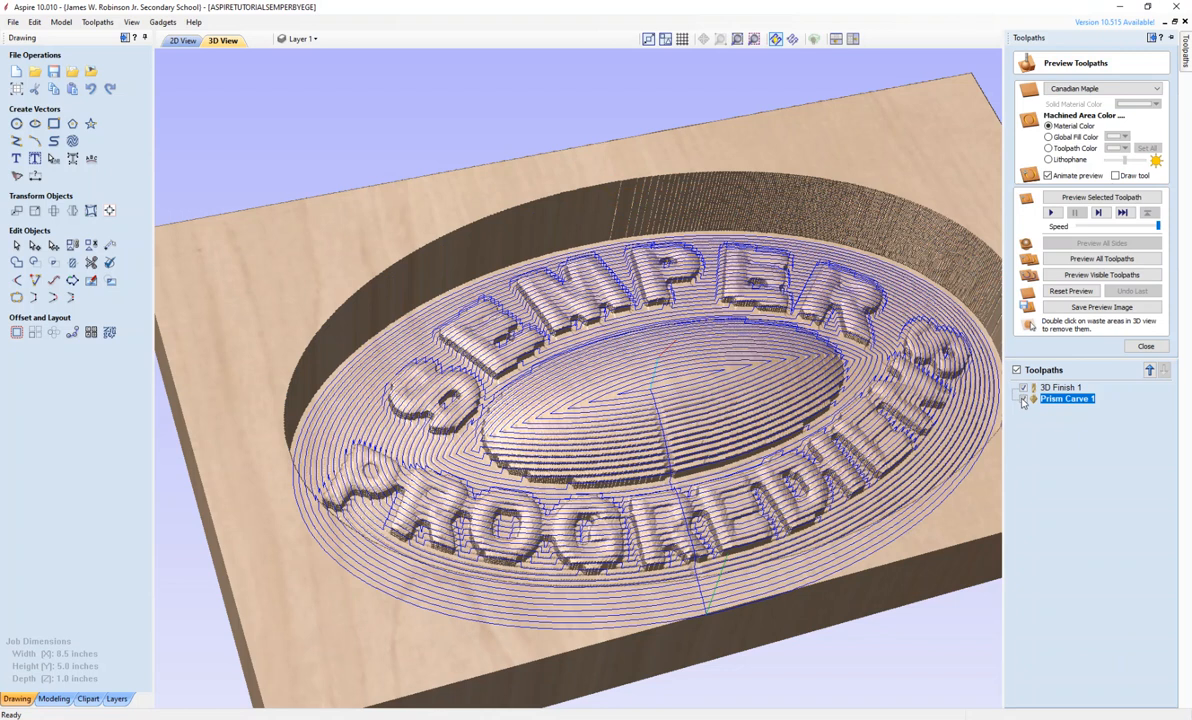
{"action": "left_click", "coordinate": [1023, 389]}
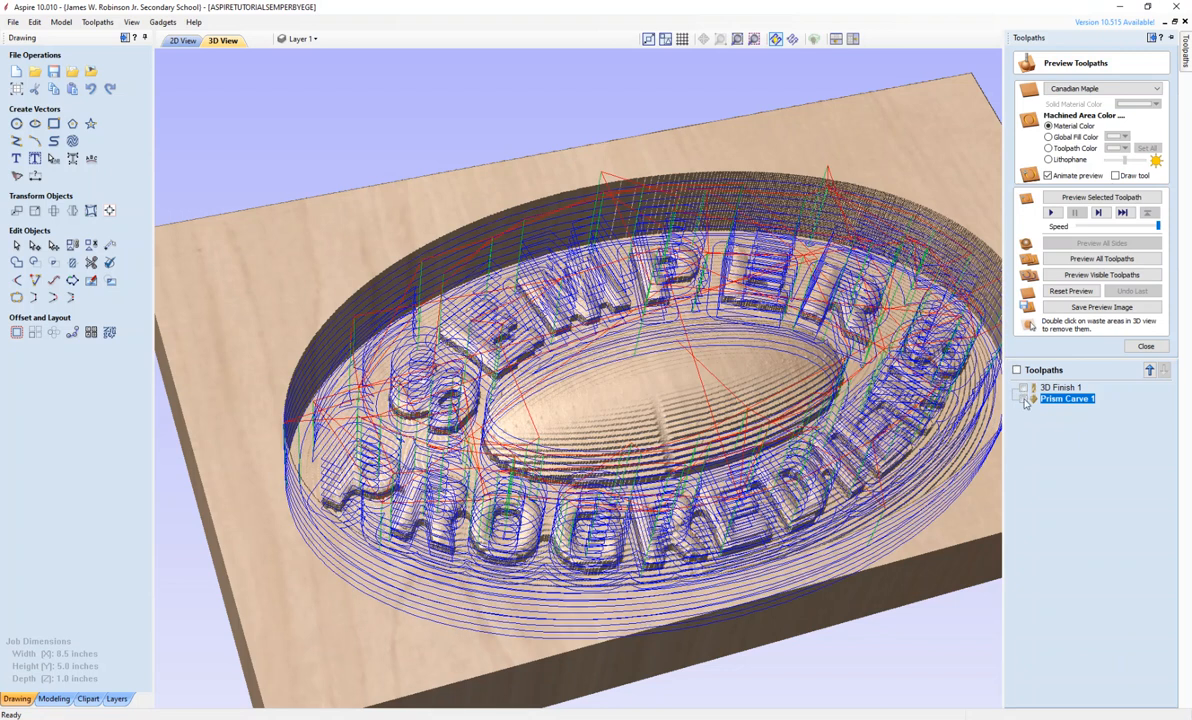
{"action": "left_click", "coordinate": [1023, 400]}
{"action": "left_click", "coordinate": [1023, 400]}
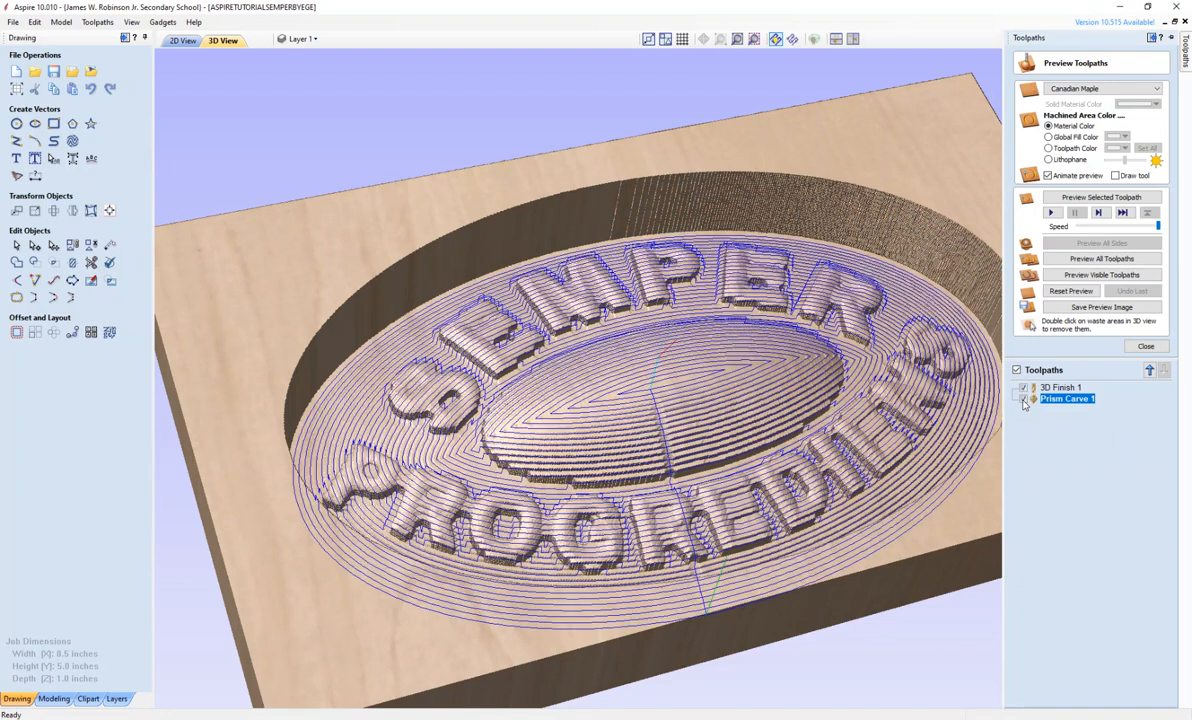
{"action": "left_click", "coordinate": [1023, 389]}
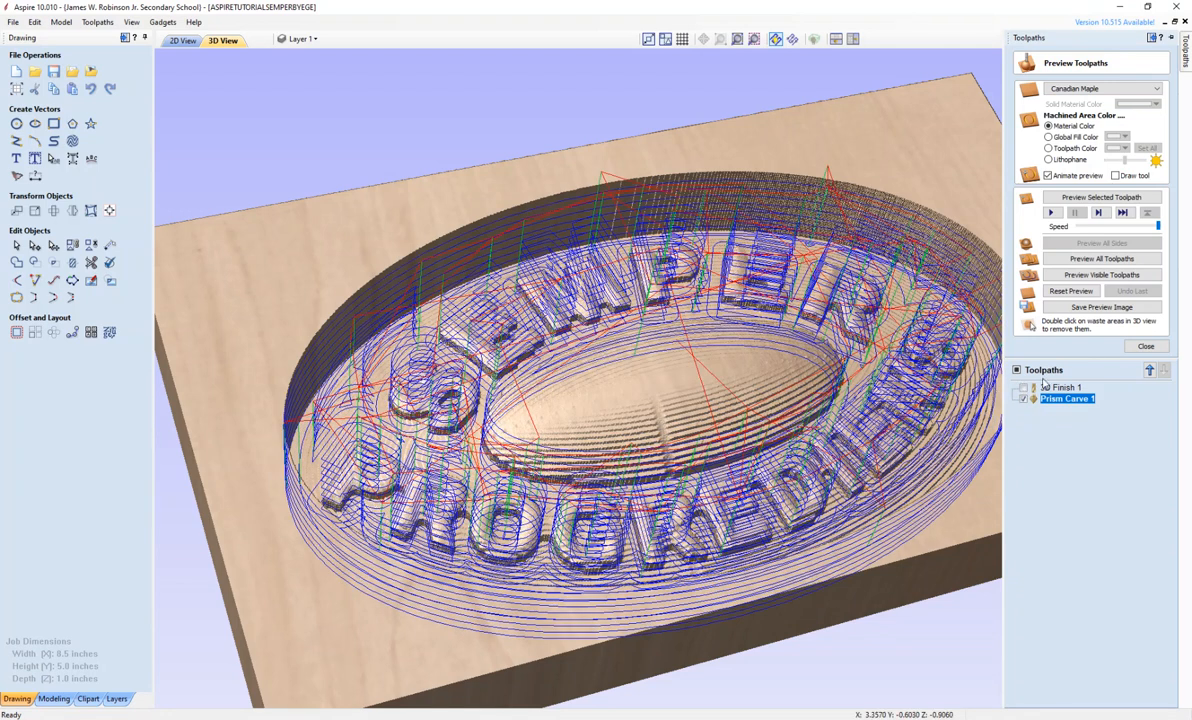
{"action": "left_click", "coordinate": [1023, 390]}
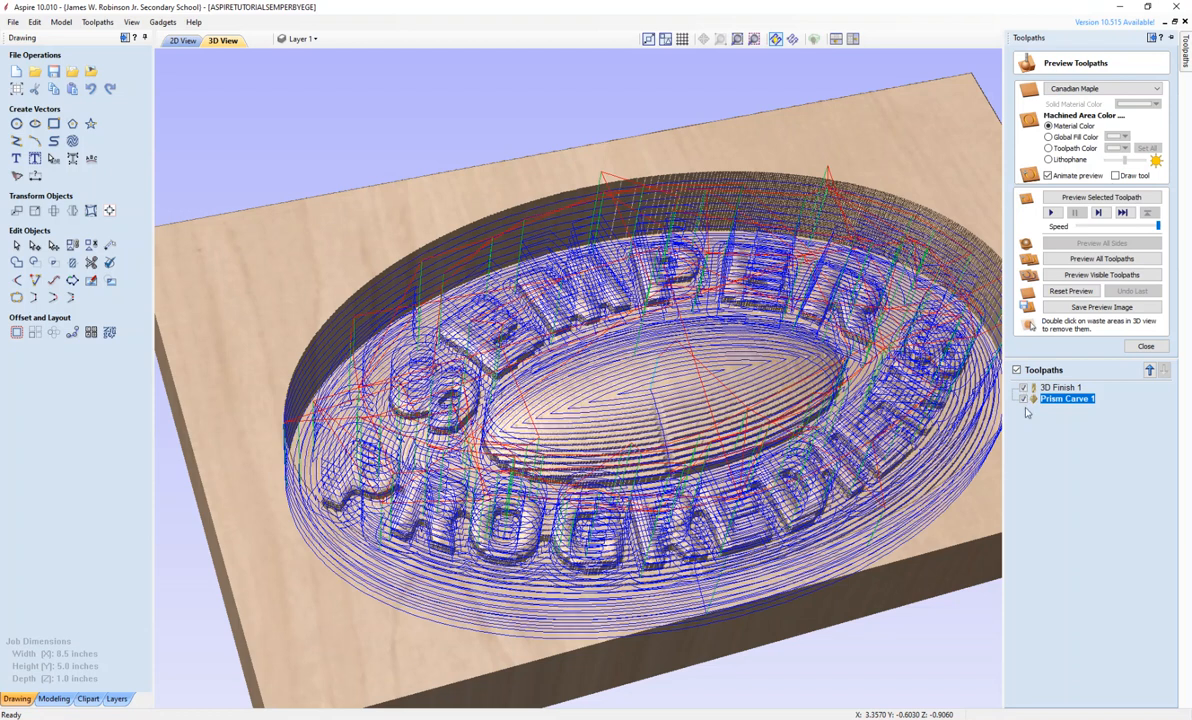
{"action": "left_click", "coordinate": [1023, 390]}
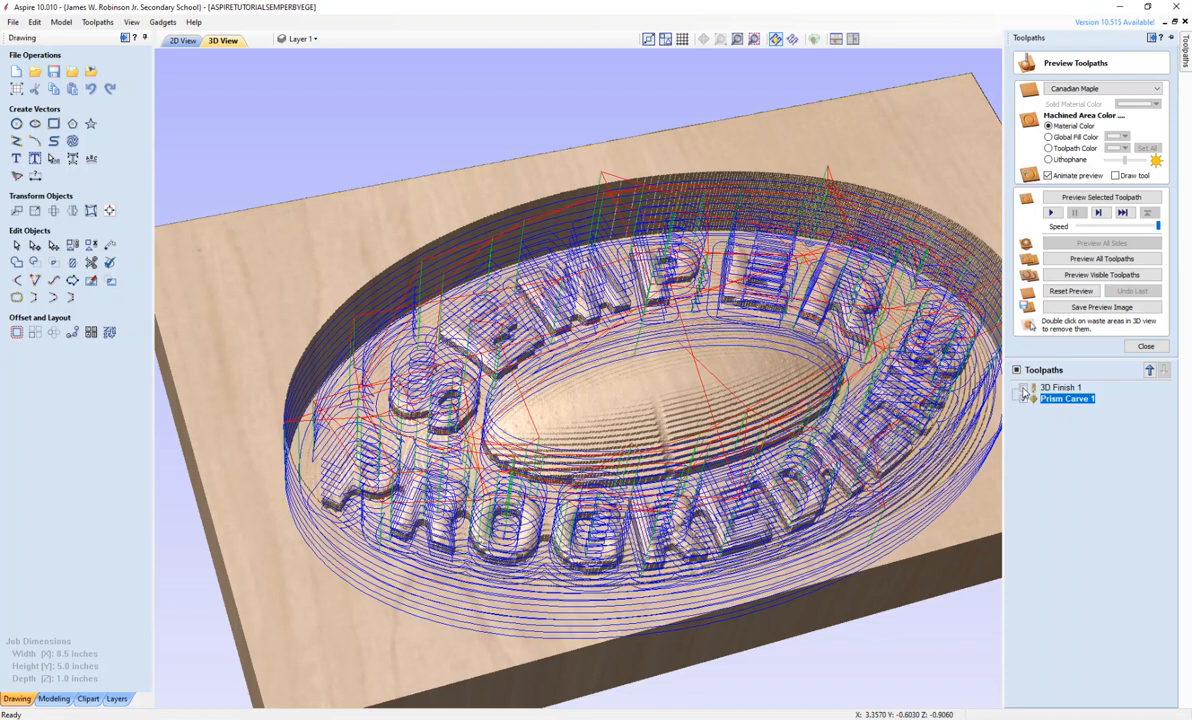
{"action": "left_click", "coordinate": [1023, 399]}
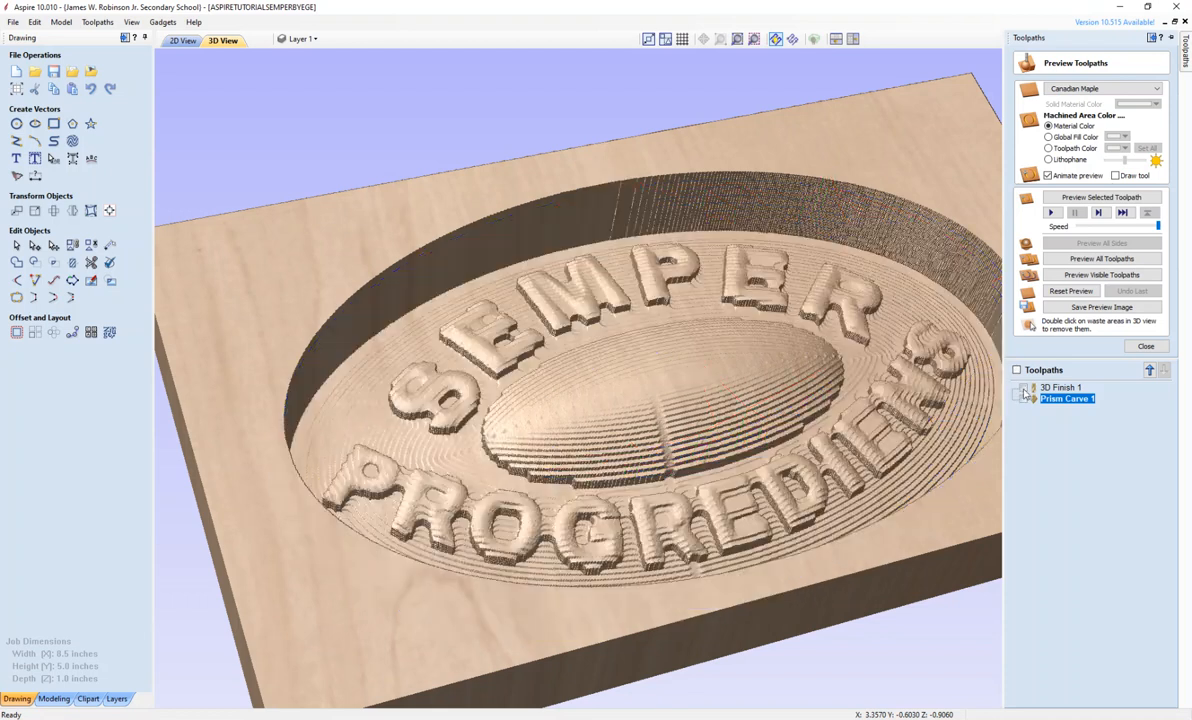
{"action": "left_click", "coordinate": [1023, 389]}
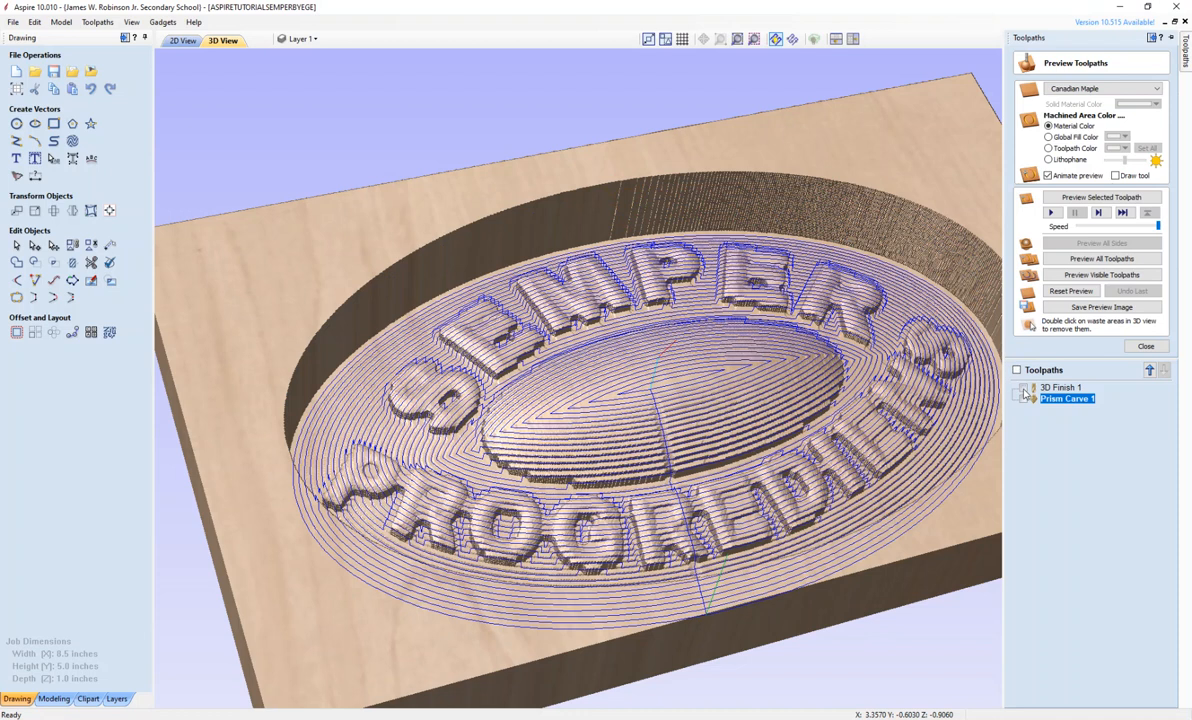
{"action": "left_click", "coordinate": [1023, 389]}
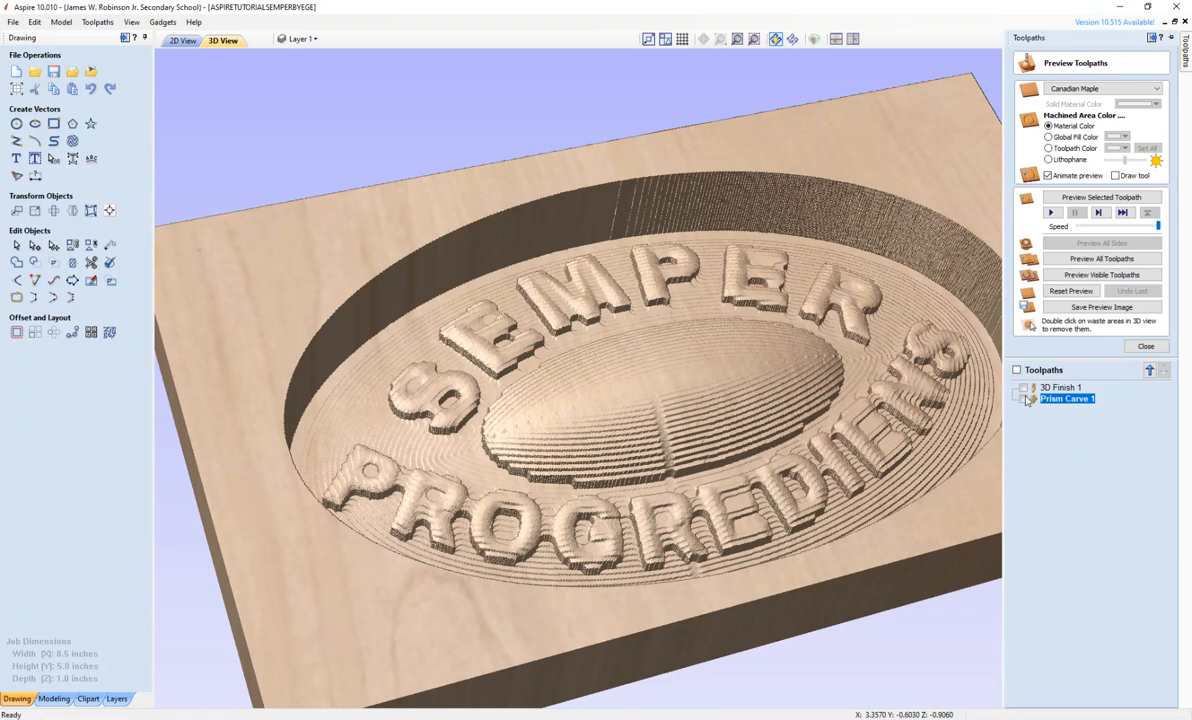
Recheck the cutting lines of Prism Carve 1 and leave only the 3D Finish 1 toolpath shown.
{"action": "left_click", "coordinate": [1025, 399]}
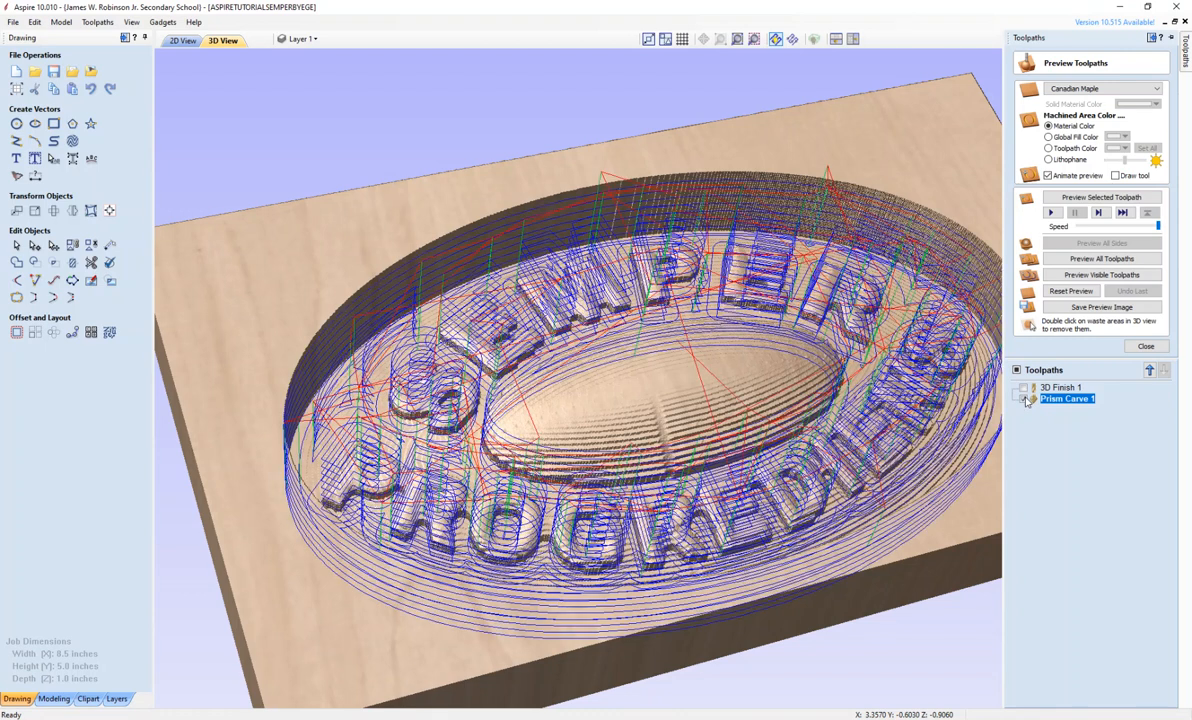
{"action": "left_click", "coordinate": [1025, 399]}
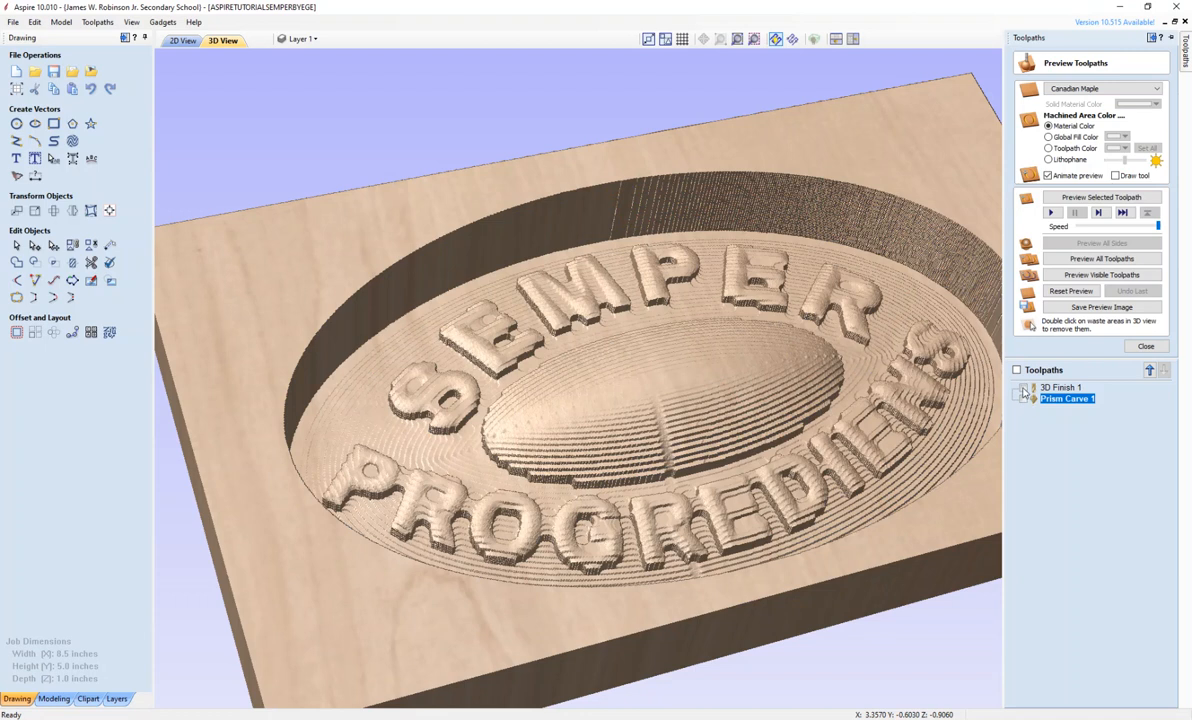
{"action": "left_click", "coordinate": [1023, 388]}
{"action": "left_click", "coordinate": [1024, 399]}
{"action": "left_click", "coordinate": [1024, 399]}
Delete the Prism Carve 1 toolpath and hide the 3D Finish 1 toolpath.
{"action": "right_click", "coordinate": [1024, 400]}
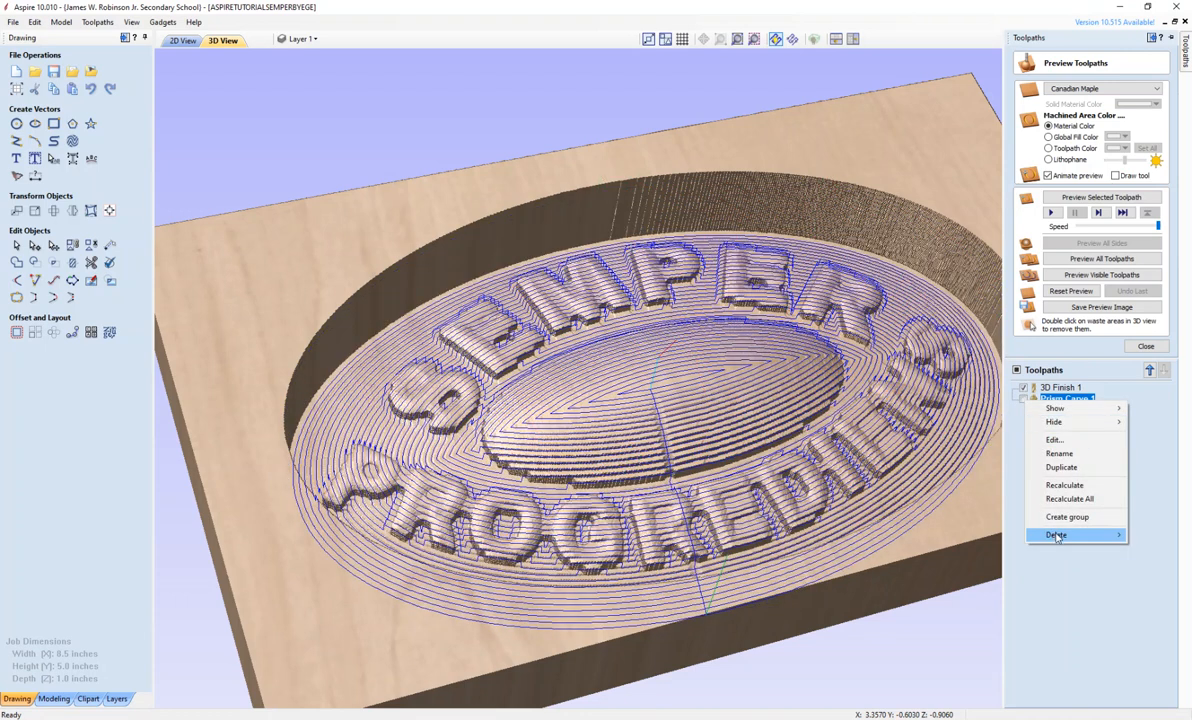
{"action": "mouse_move", "coordinate": [1056, 535]}
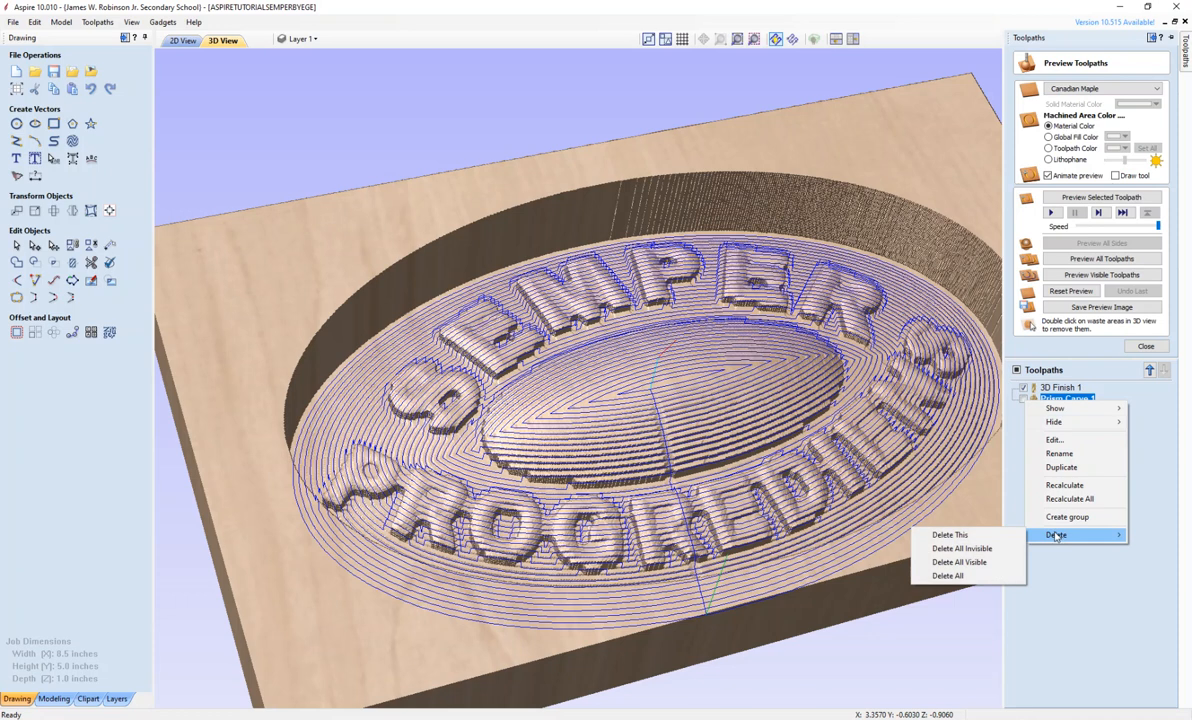
{"action": "left_click", "coordinate": [955, 536]}
{"action": "left_click", "coordinate": [1022, 388]}
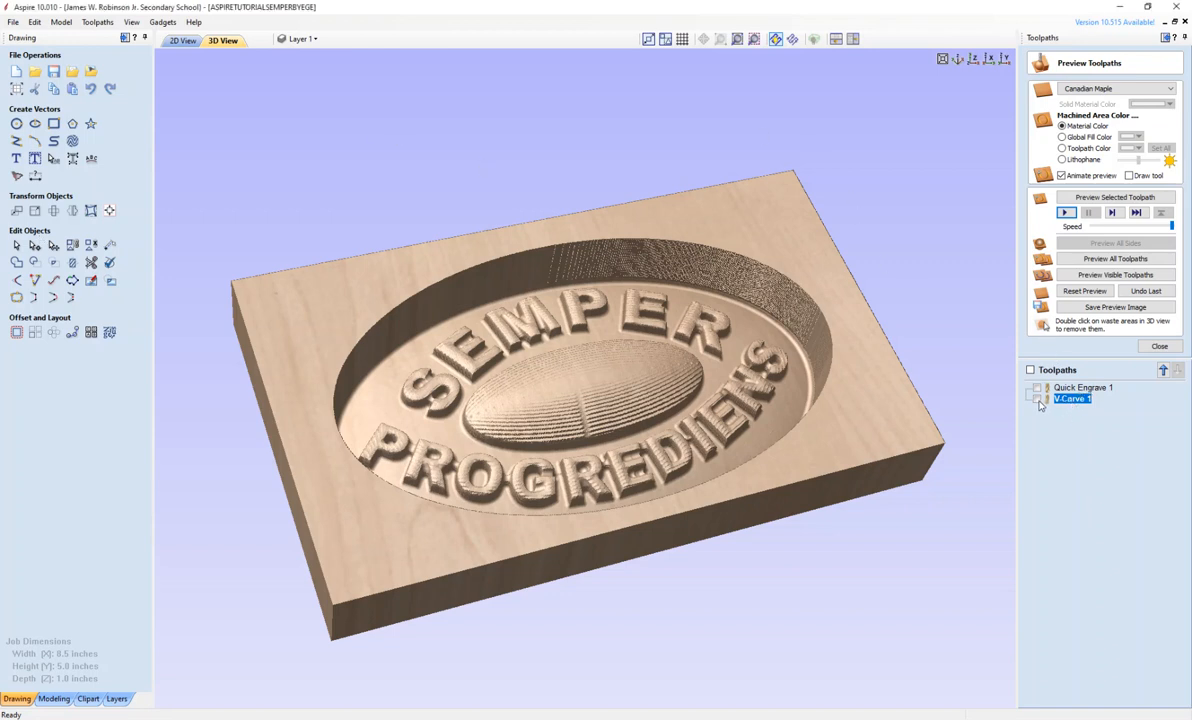
Show the V-Carve 1 cutting lines and delete the Quick Engrave 1 toolpath.
{"action": "left_click", "coordinate": [1038, 400]}
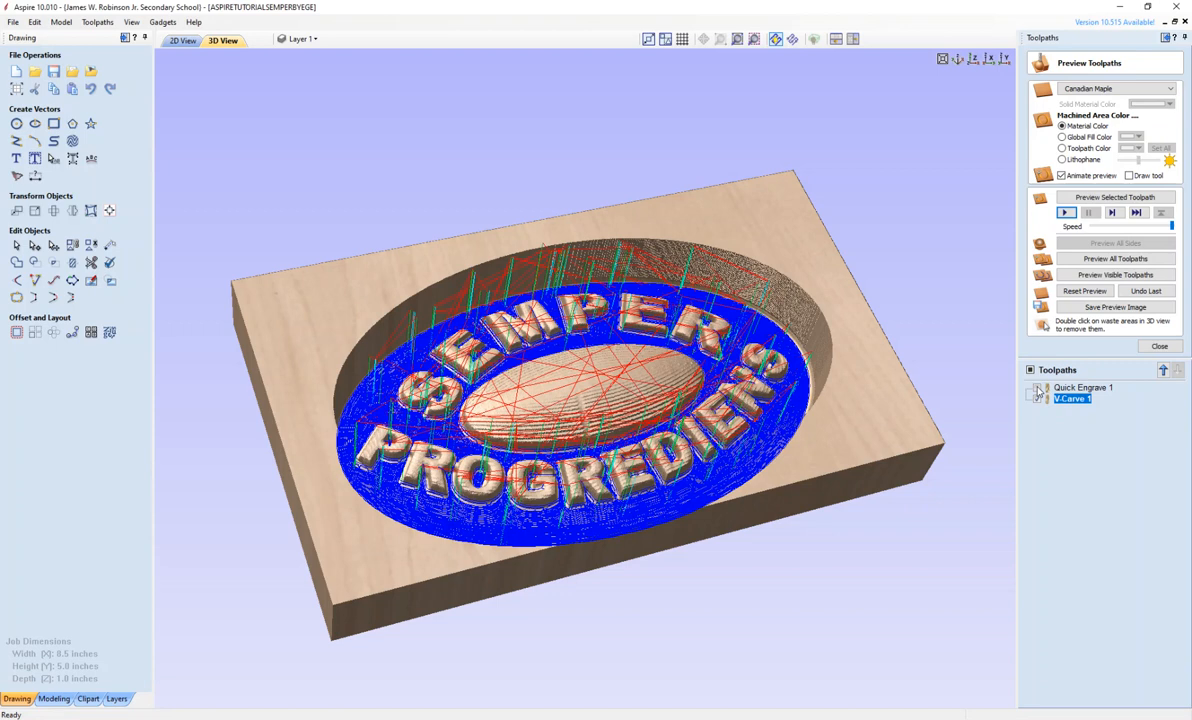
{"action": "right_click", "coordinate": [1039, 390]}
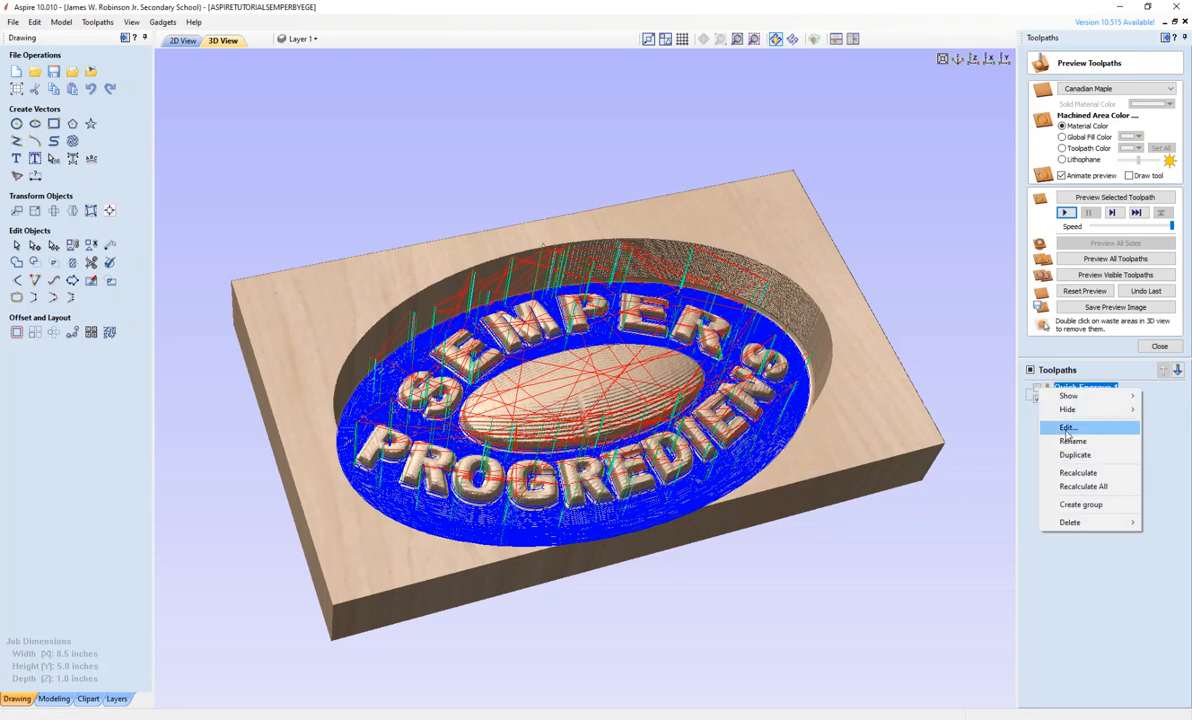
{"action": "mouse_move", "coordinate": [1070, 522]}
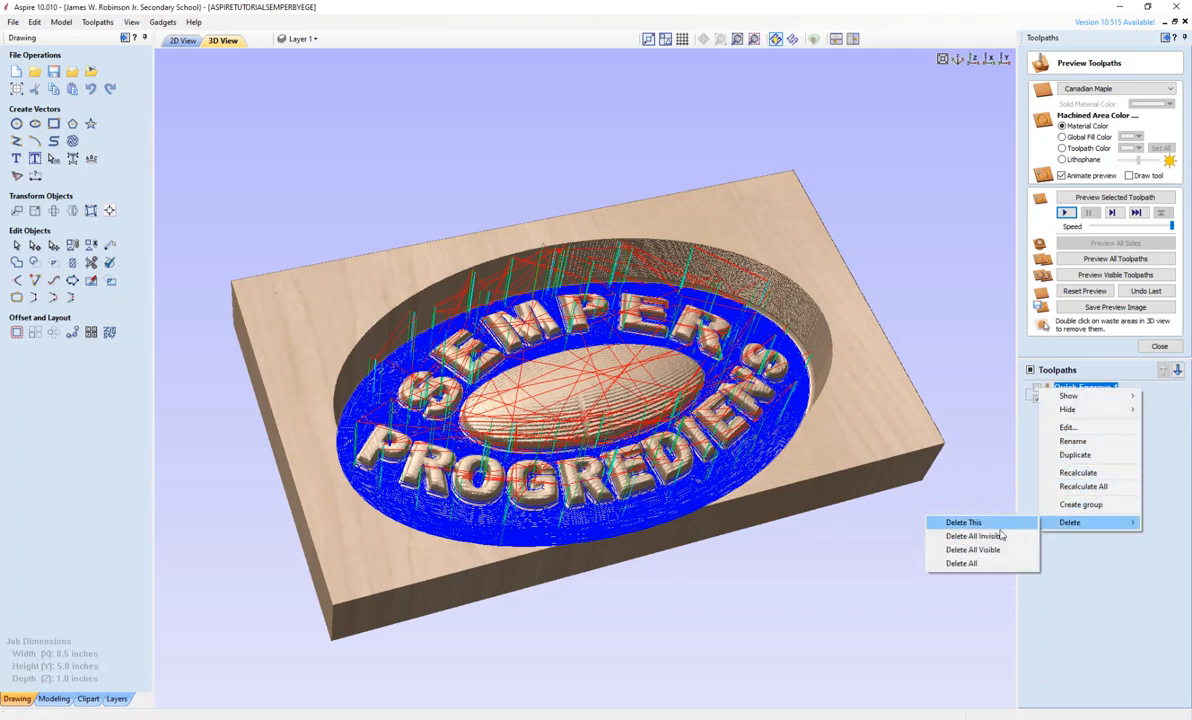
{"action": "left_click", "coordinate": [970, 522]}
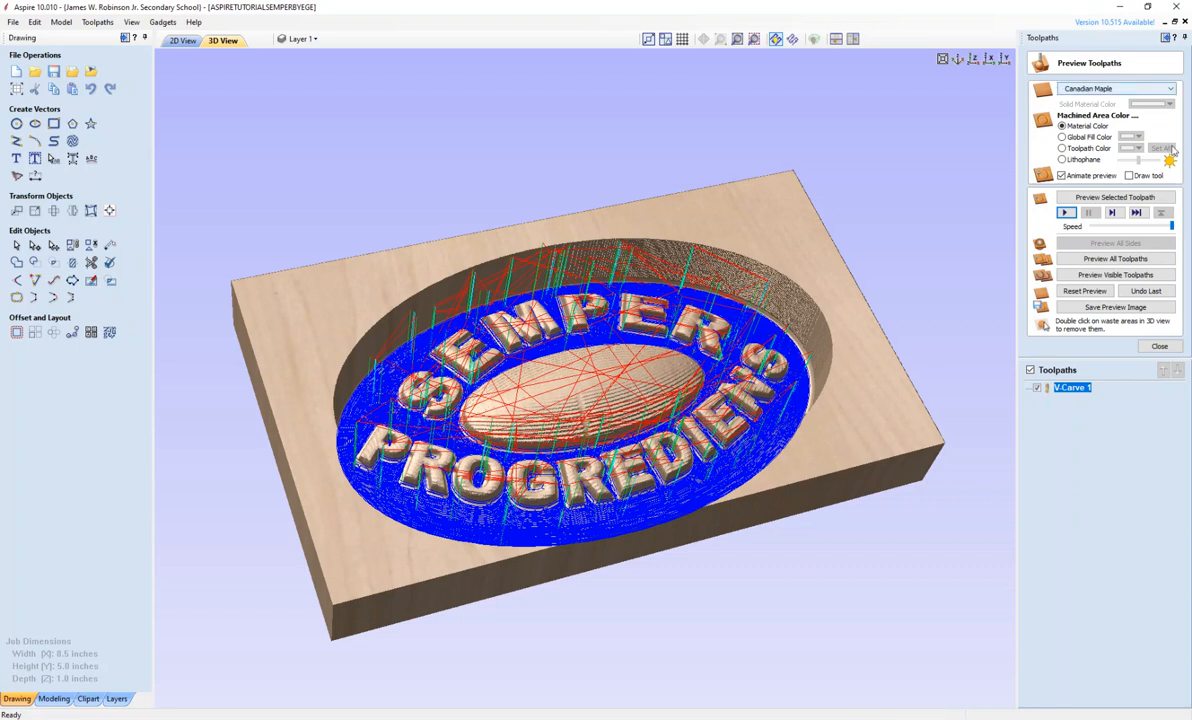
Leave the toolpath preview and set up a new V-Carve / Engraving toolpath with the Ball Nose (1/8") as its tool.
{"action": "left_click", "coordinate": [1163, 347]}
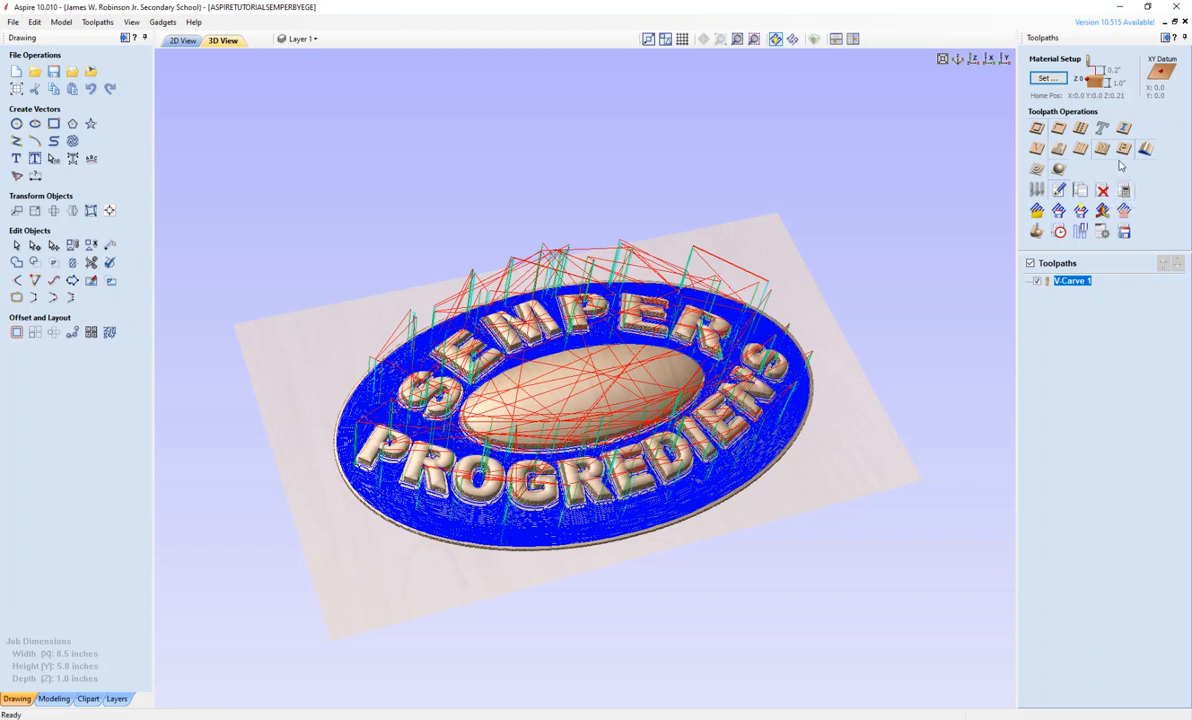
{"action": "left_click", "coordinate": [1040, 150]}
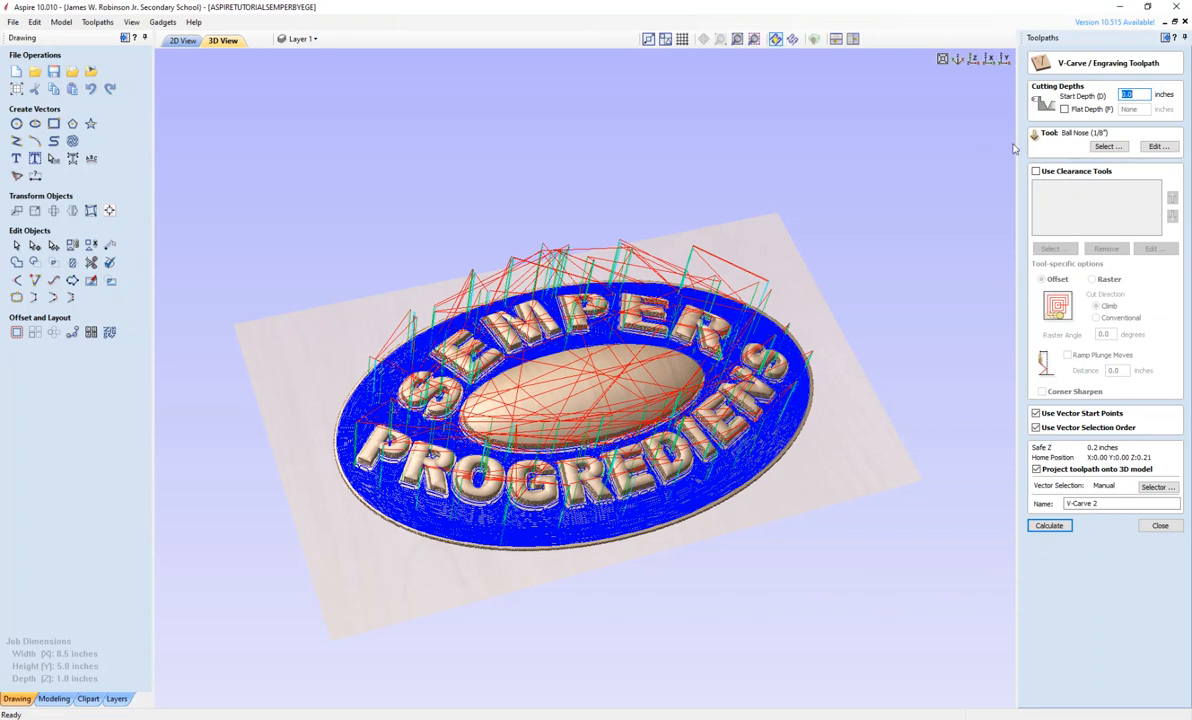
{"action": "left_click", "coordinate": [1160, 525]}
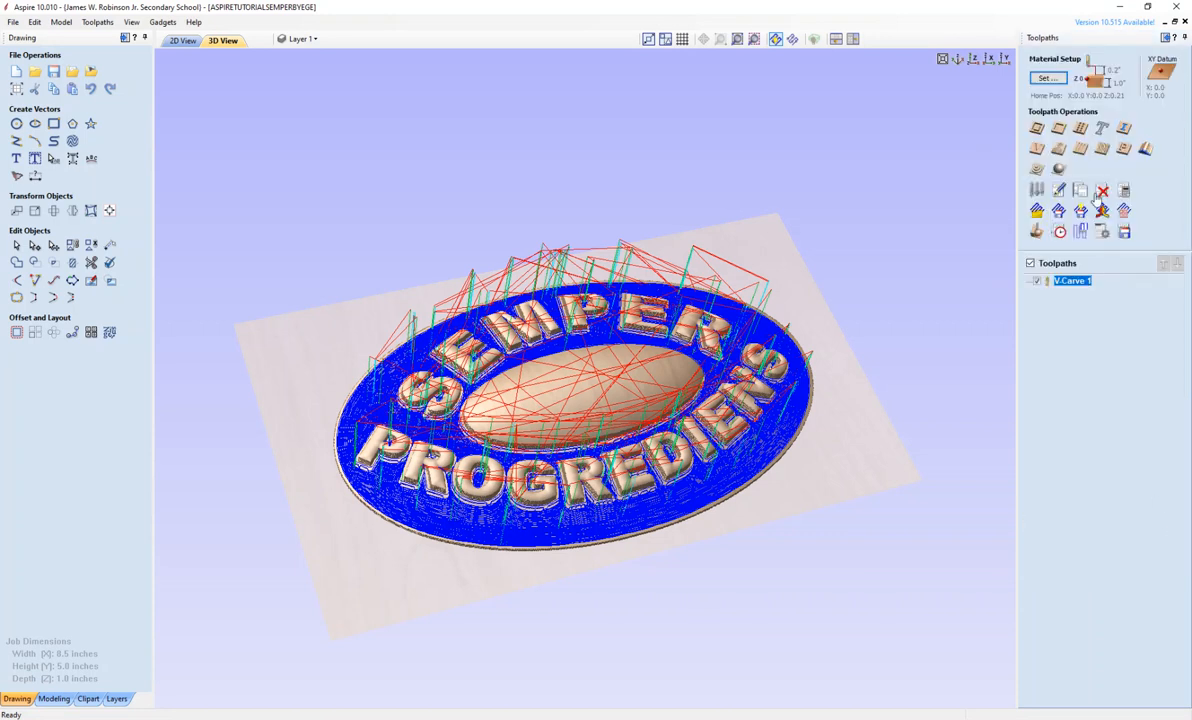
{"action": "left_click", "coordinate": [1036, 151]}
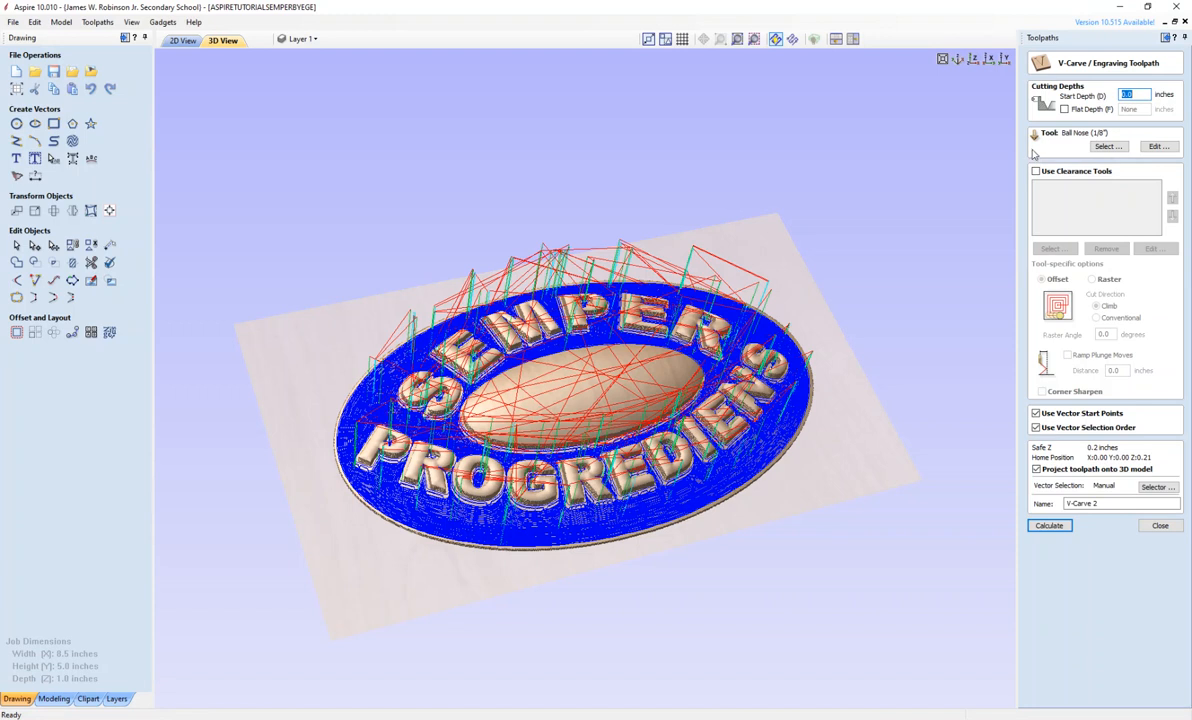
{"action": "left_click", "coordinate": [1106, 148]}
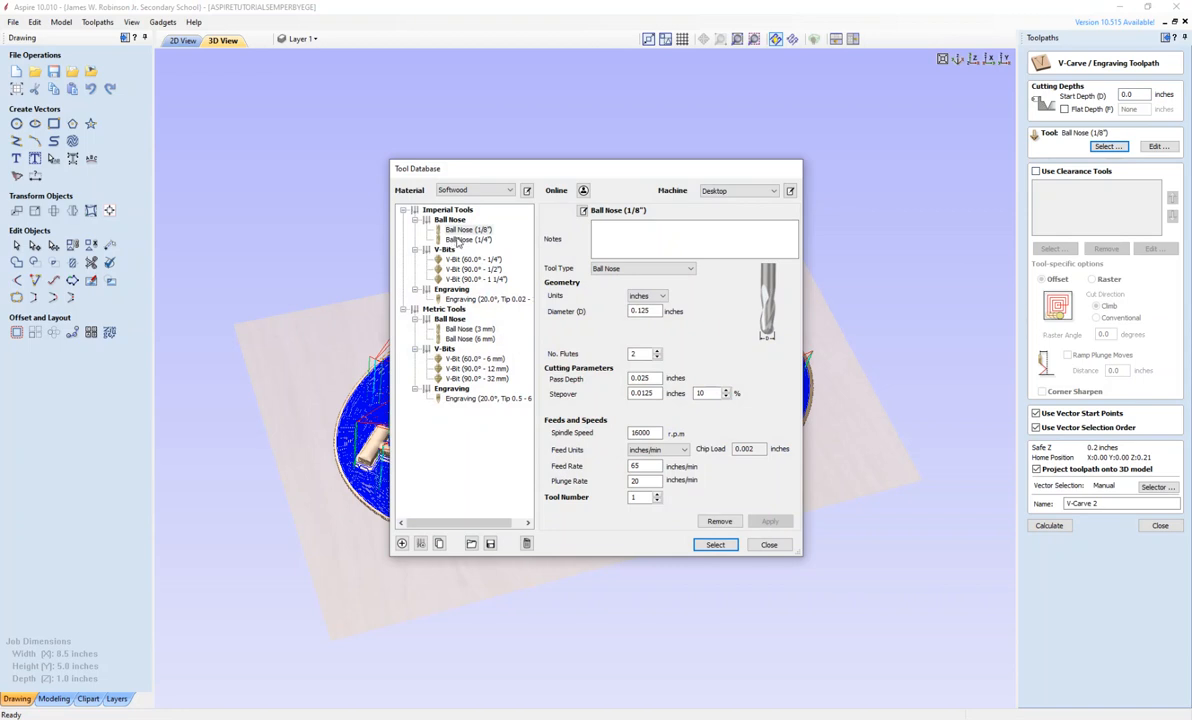
{"action": "left_click", "coordinate": [715, 544]}
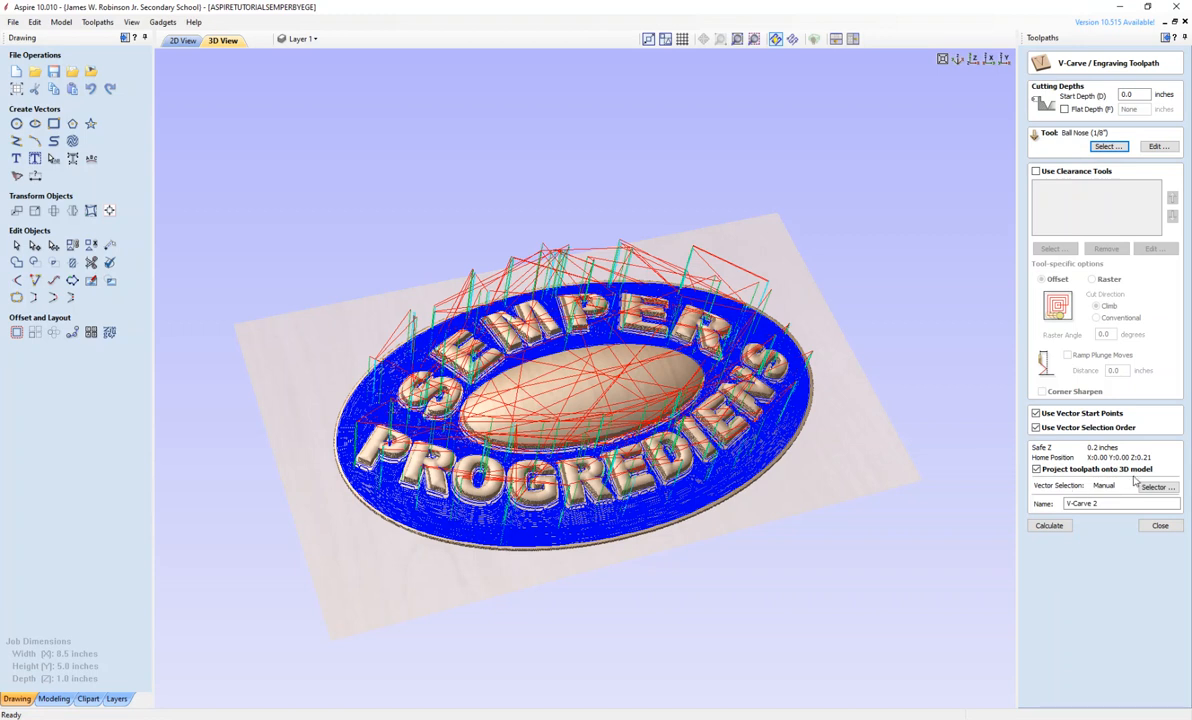
Try to calculate the V-Carve 2 toolpath with the current manual vector selection.
{"action": "left_click", "coordinate": [1050, 526]}
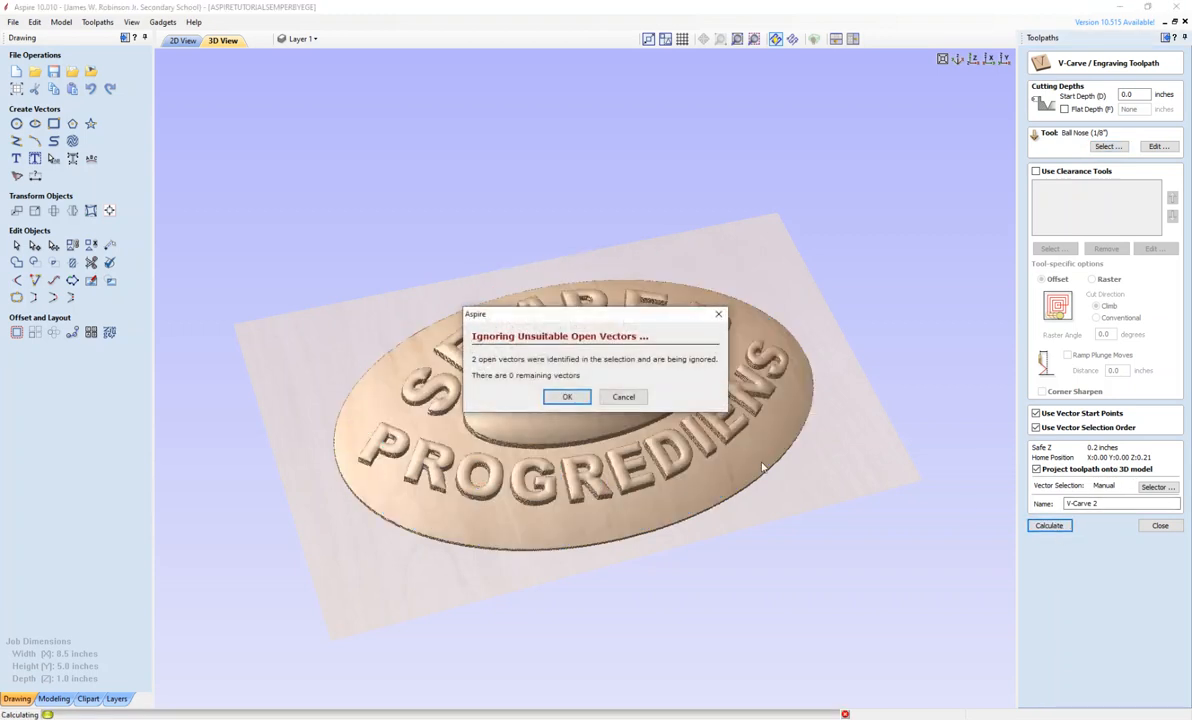
{"action": "left_click", "coordinate": [566, 397]}
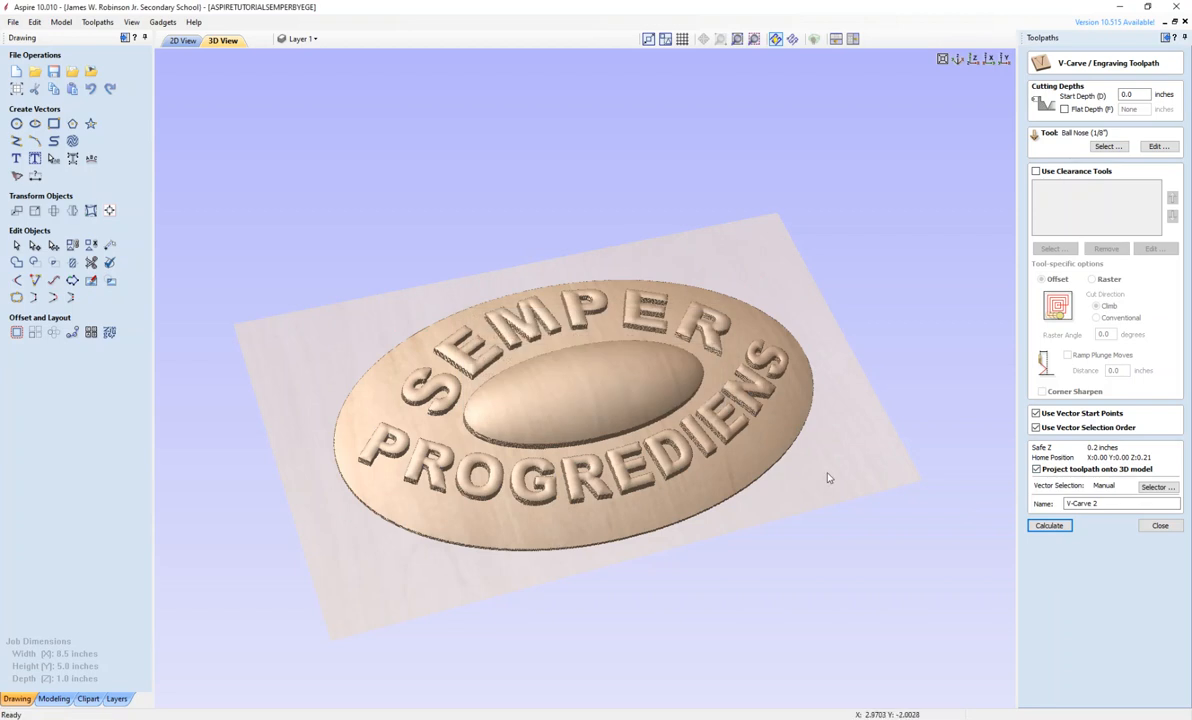
{"action": "left_click", "coordinate": [1040, 528]}
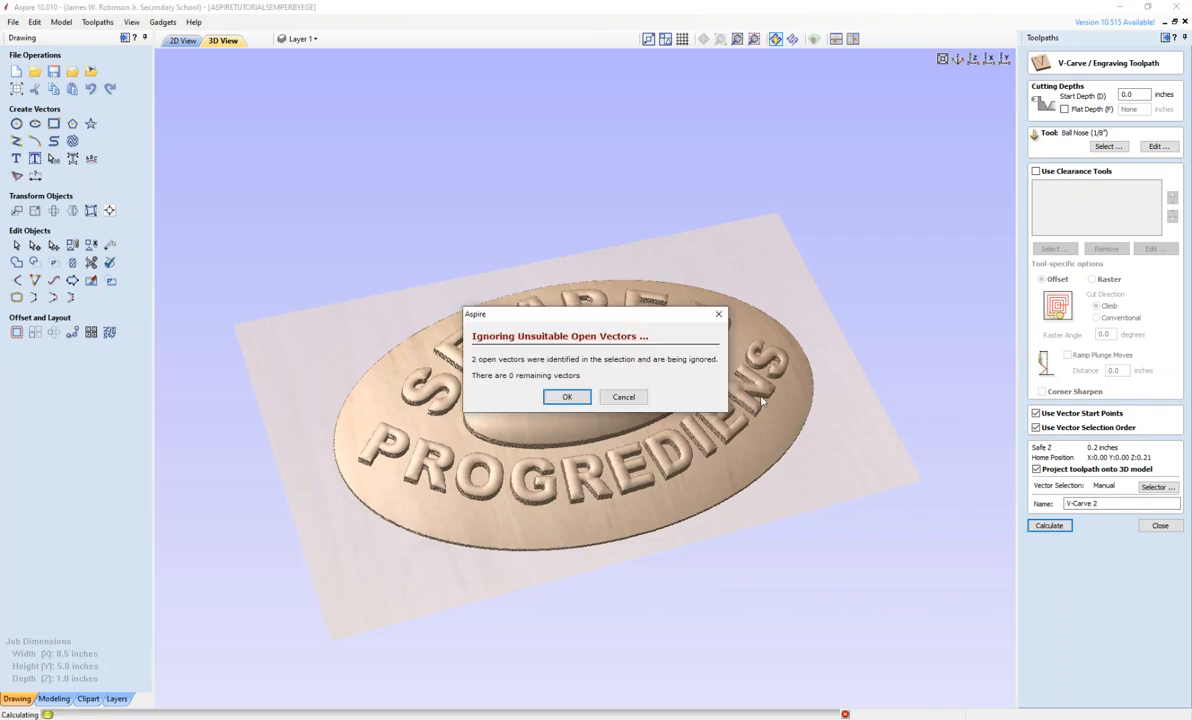
{"action": "left_click", "coordinate": [565, 398]}
Set the vector selection to open and all closed vectors on all visible layers and calculate the V-Carve 2 toolpath.
{"action": "left_click", "coordinate": [1157, 487]}
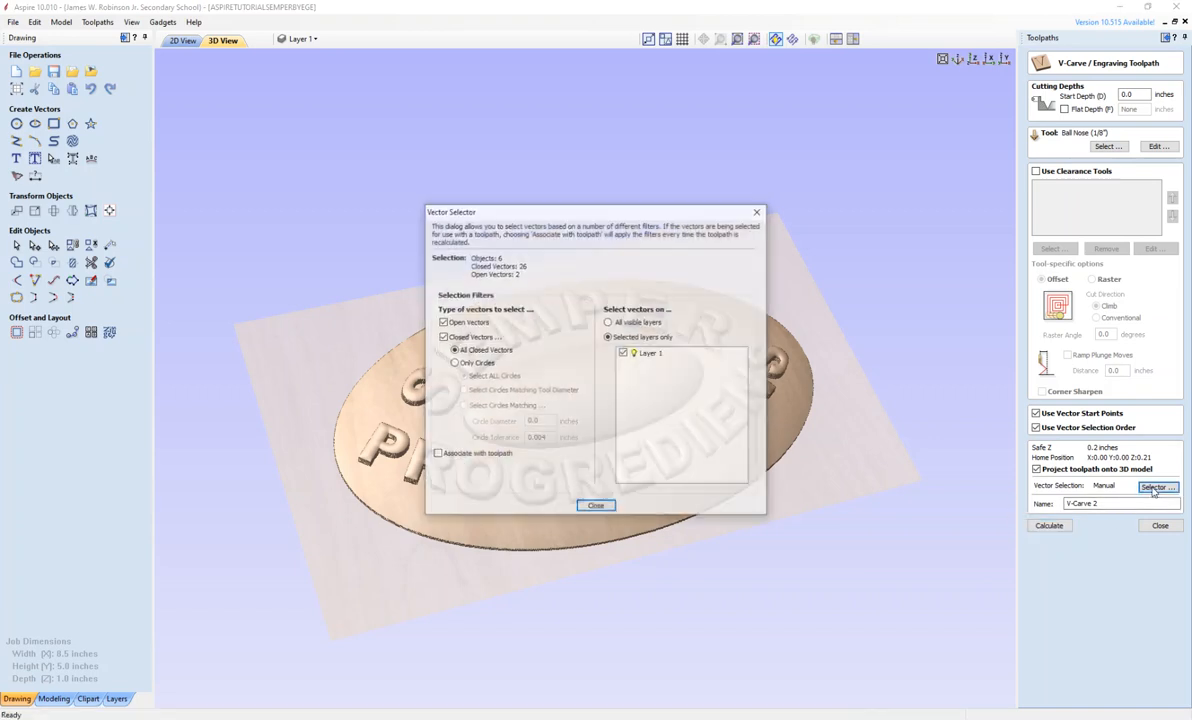
{"action": "left_click", "coordinate": [630, 360]}
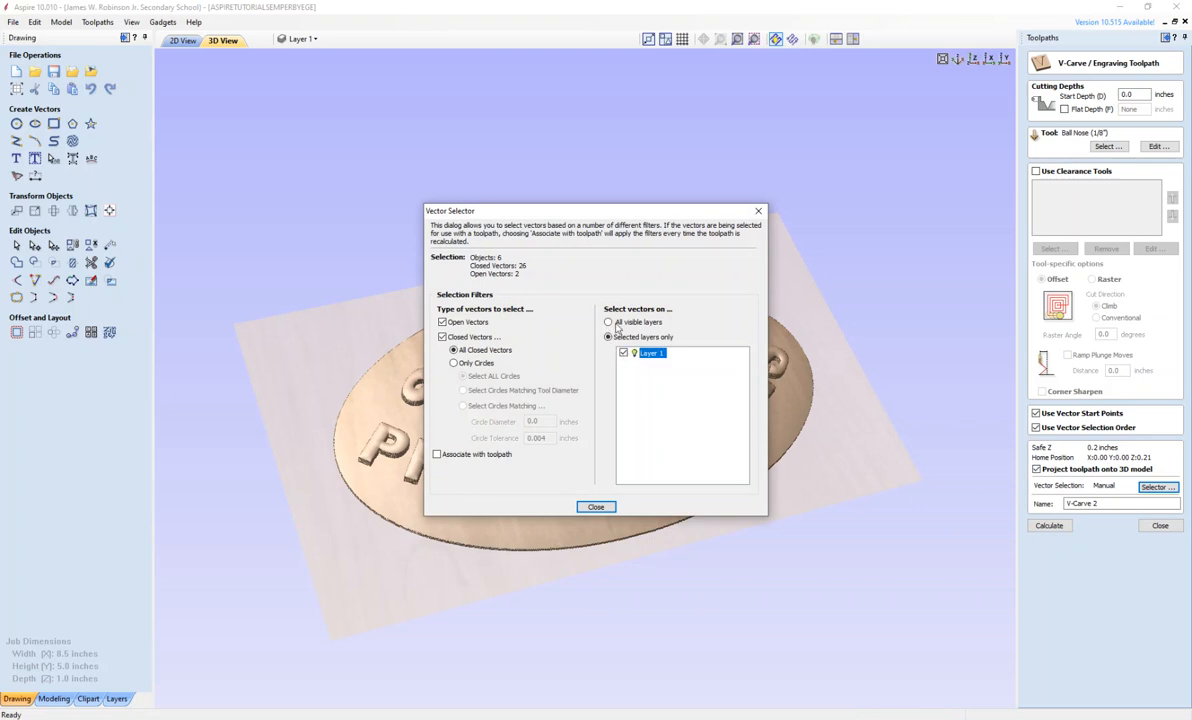
{"action": "left_click", "coordinate": [608, 323]}
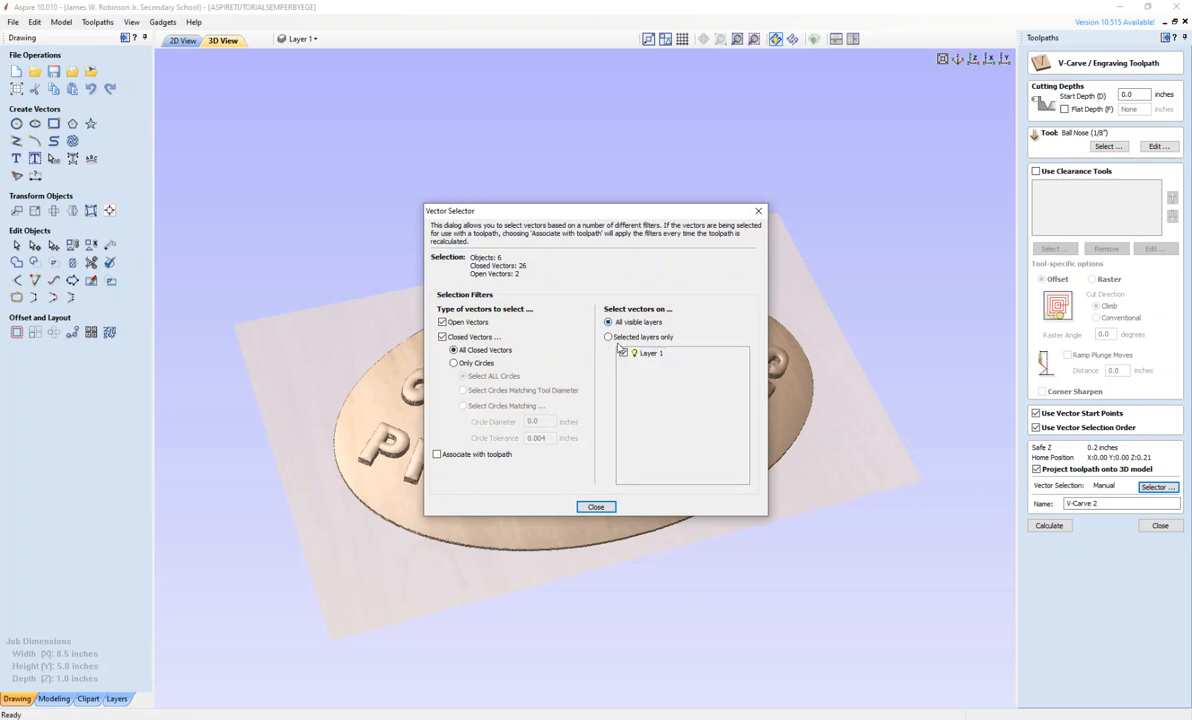
{"action": "left_click", "coordinate": [595, 507]}
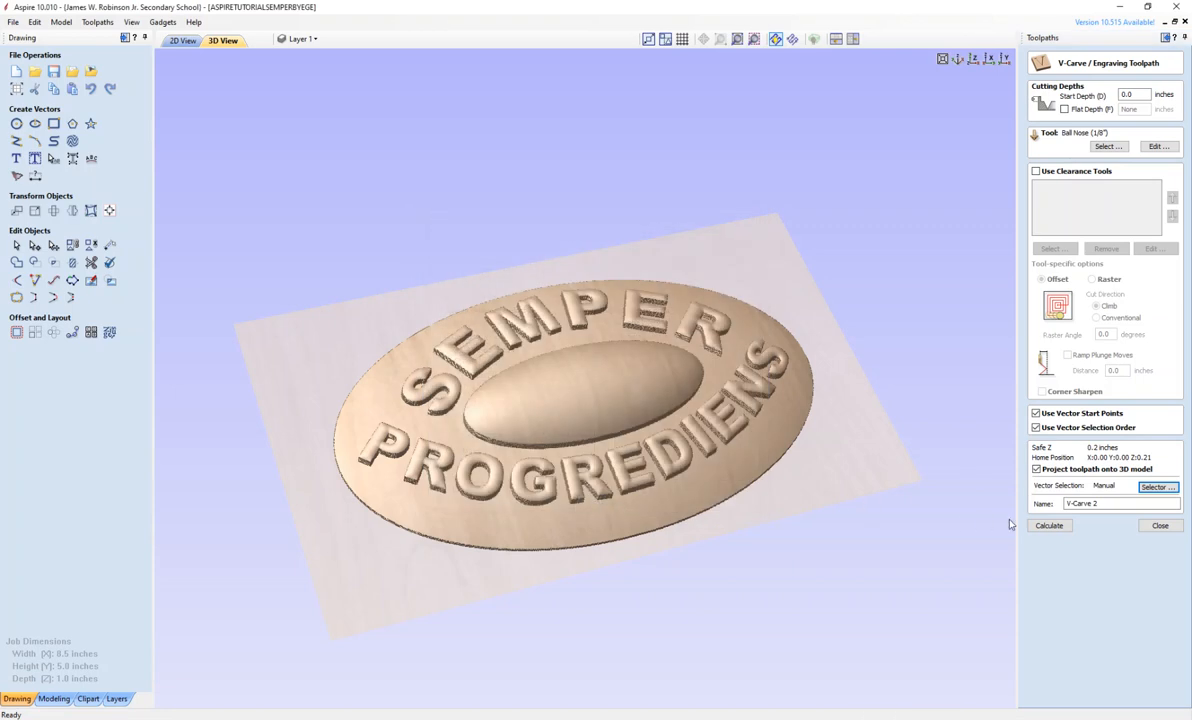
{"action": "left_click", "coordinate": [1038, 528]}
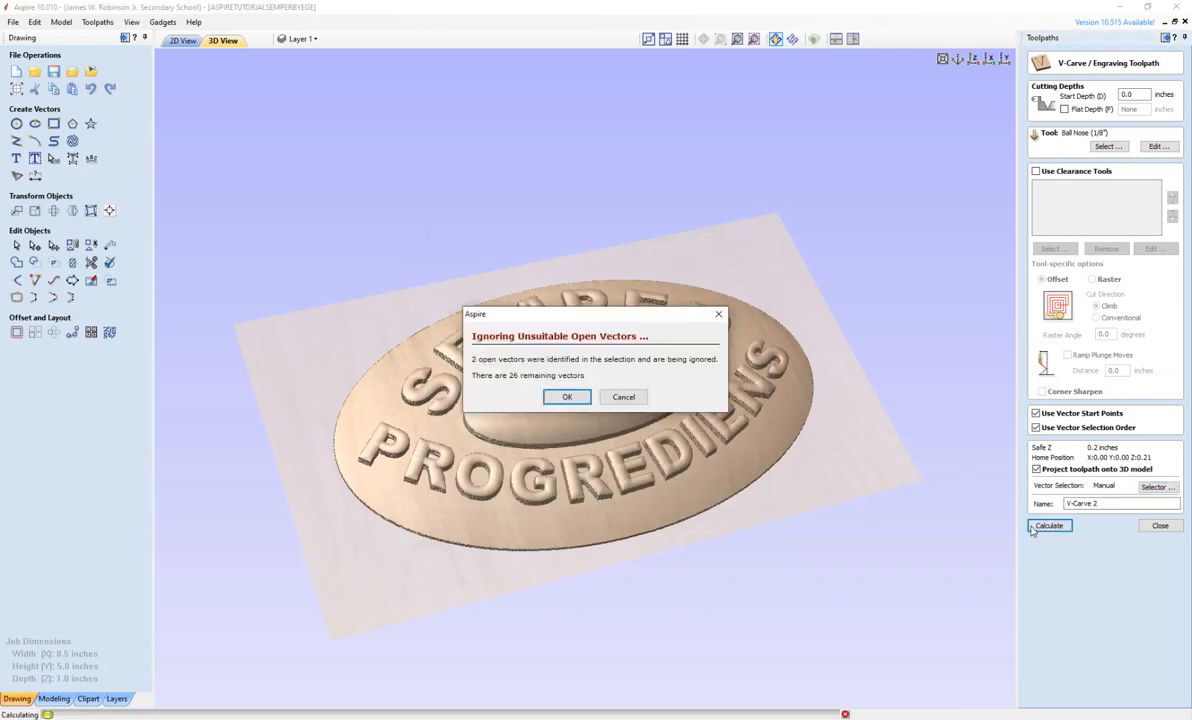
{"action": "left_click", "coordinate": [572, 399]}
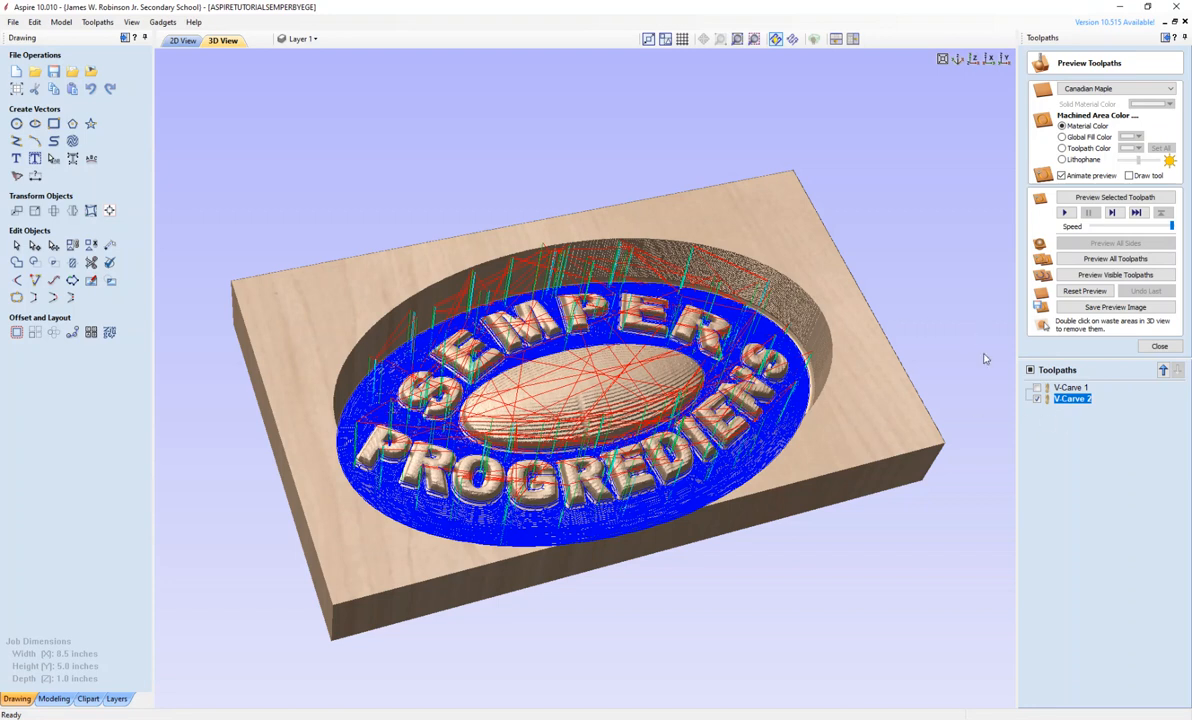
Compare the cutting lines of V-Carve 2 and V-Carve 1 by repeatedly showing and hiding each toolpath over the preview.
{"action": "left_click", "coordinate": [1037, 399]}
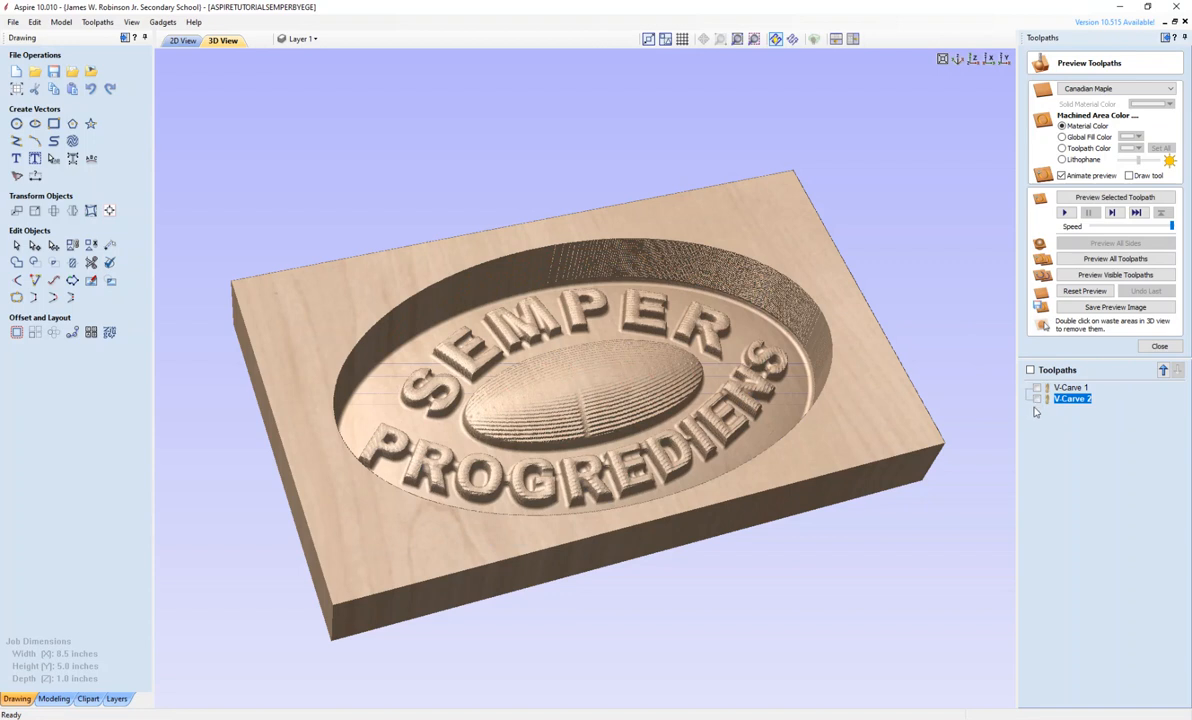
{"action": "left_click", "coordinate": [1037, 400]}
{"action": "left_click", "coordinate": [1037, 400]}
{"action": "left_click", "coordinate": [1037, 399]}
{"action": "left_click", "coordinate": [1037, 399]}
{"action": "left_click", "coordinate": [1037, 399]}
{"action": "left_click", "coordinate": [1037, 399]}
{"action": "left_click", "coordinate": [1037, 399]}
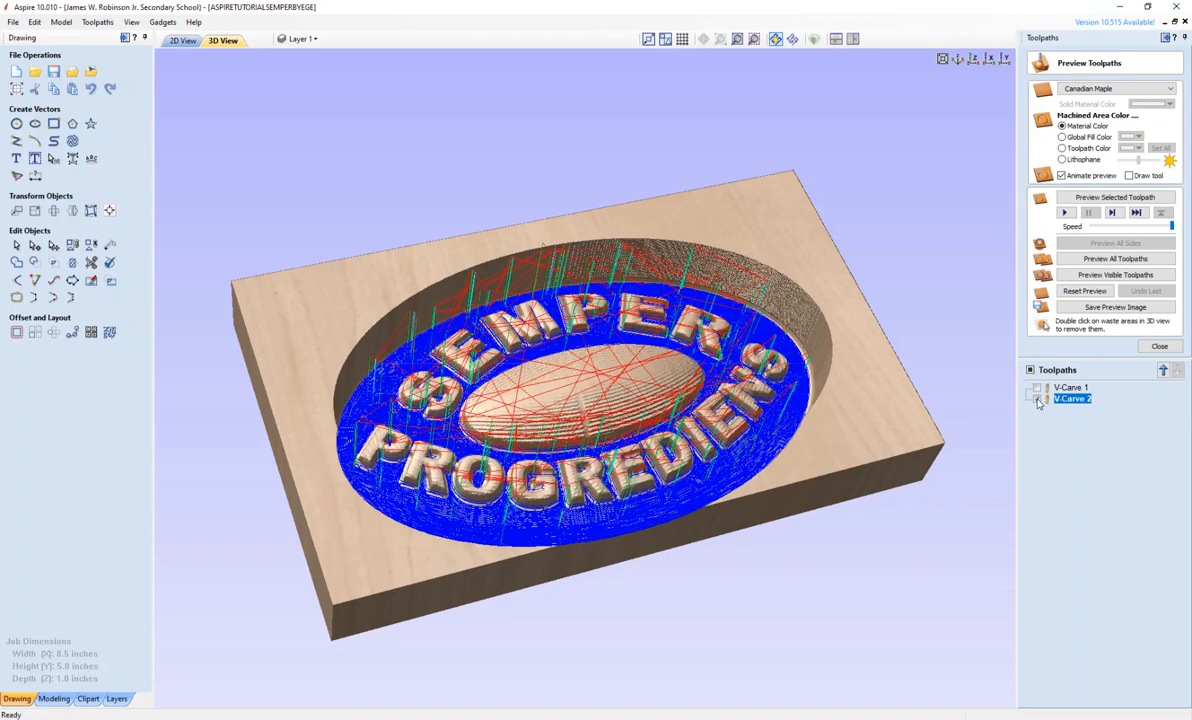
{"action": "left_click", "coordinate": [1037, 399]}
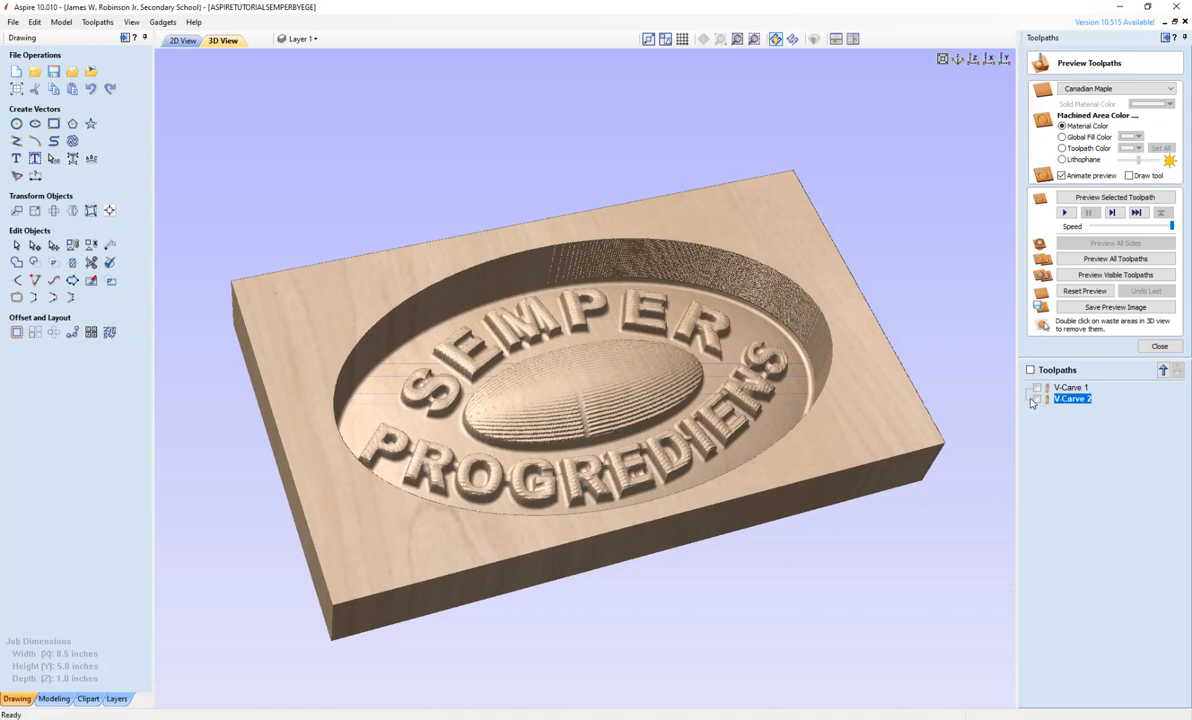
{"action": "left_click", "coordinate": [1037, 399]}
{"action": "left_click", "coordinate": [1037, 398]}
{"action": "left_click", "coordinate": [1037, 389]}
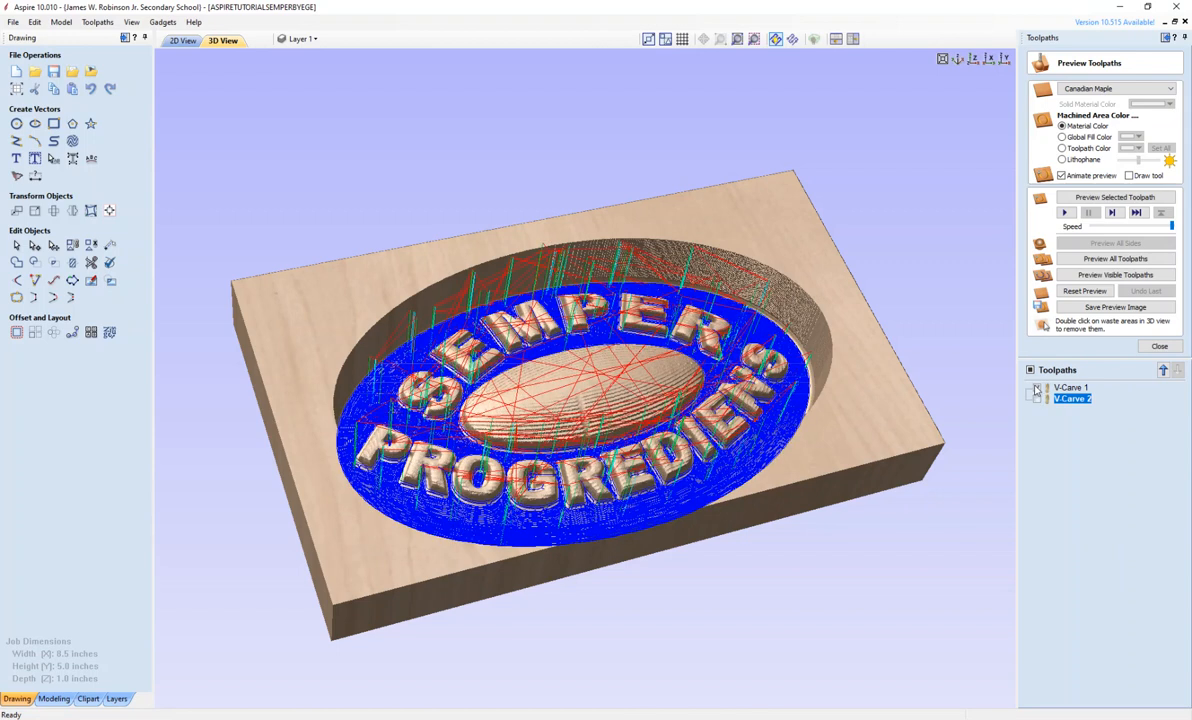
{"action": "left_click", "coordinate": [1037, 389]}
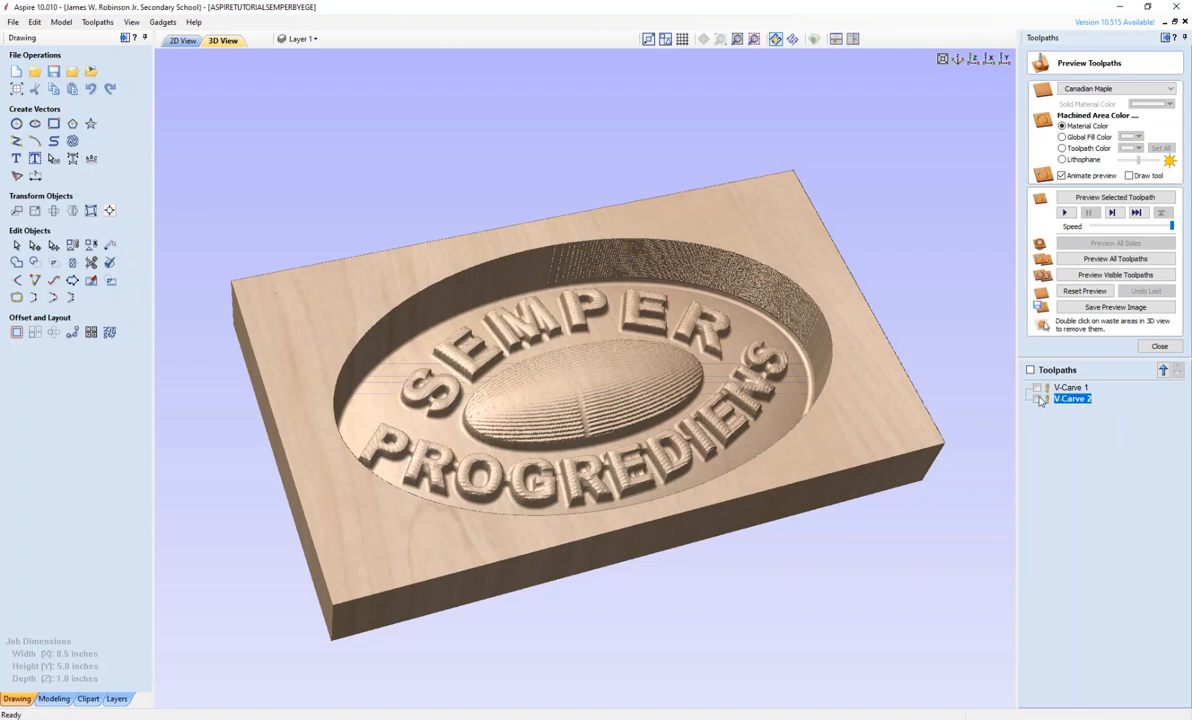
{"action": "left_click", "coordinate": [1038, 397]}
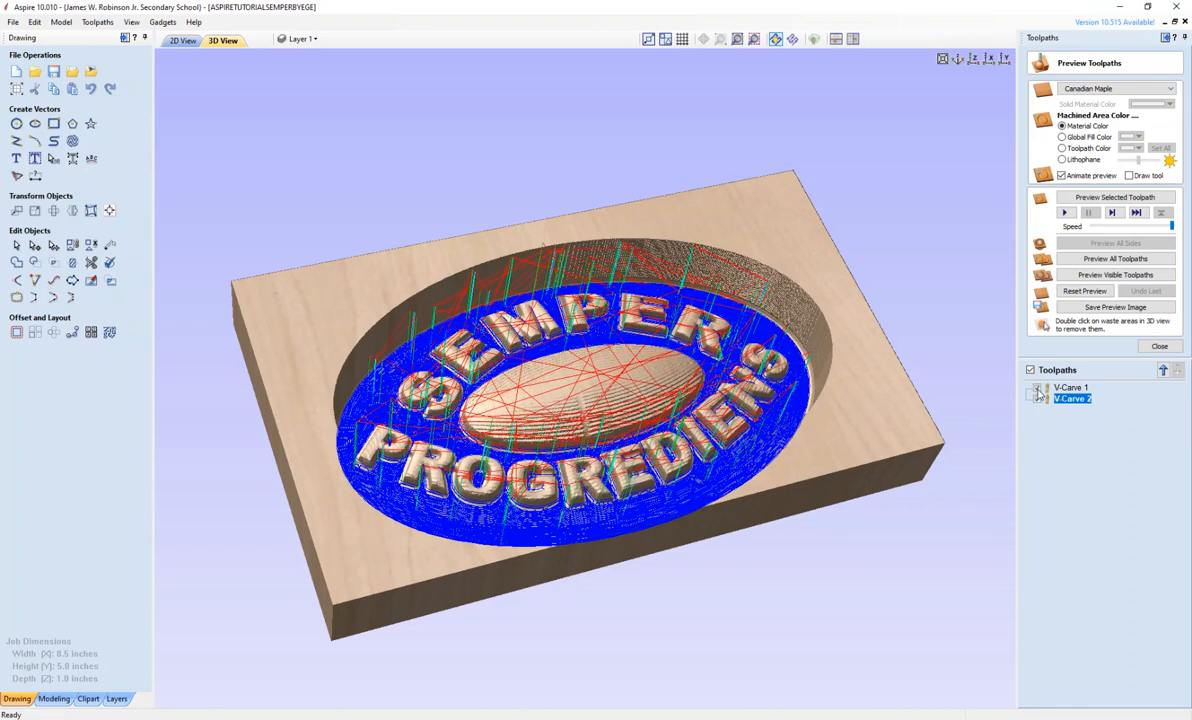
Delete the V-Carve 2 toolpath and hide the V-Carve 1 toolpath.
{"action": "right_click", "coordinate": [1039, 403]}
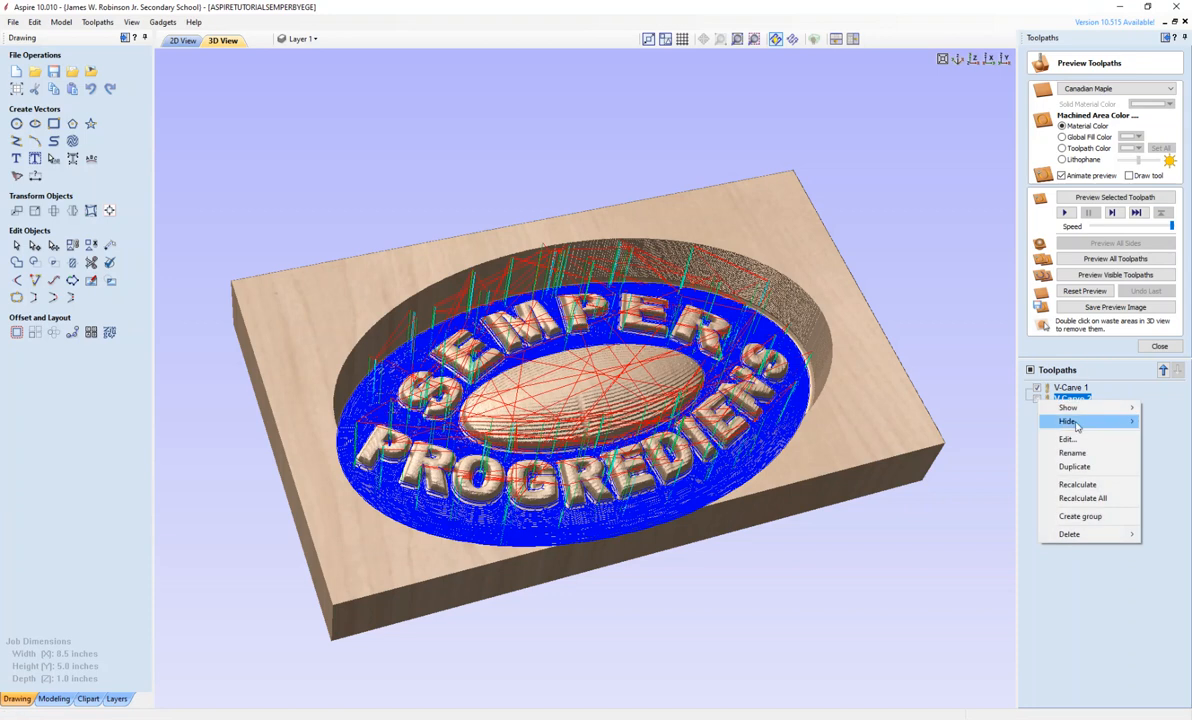
{"action": "mouse_move", "coordinate": [1096, 535]}
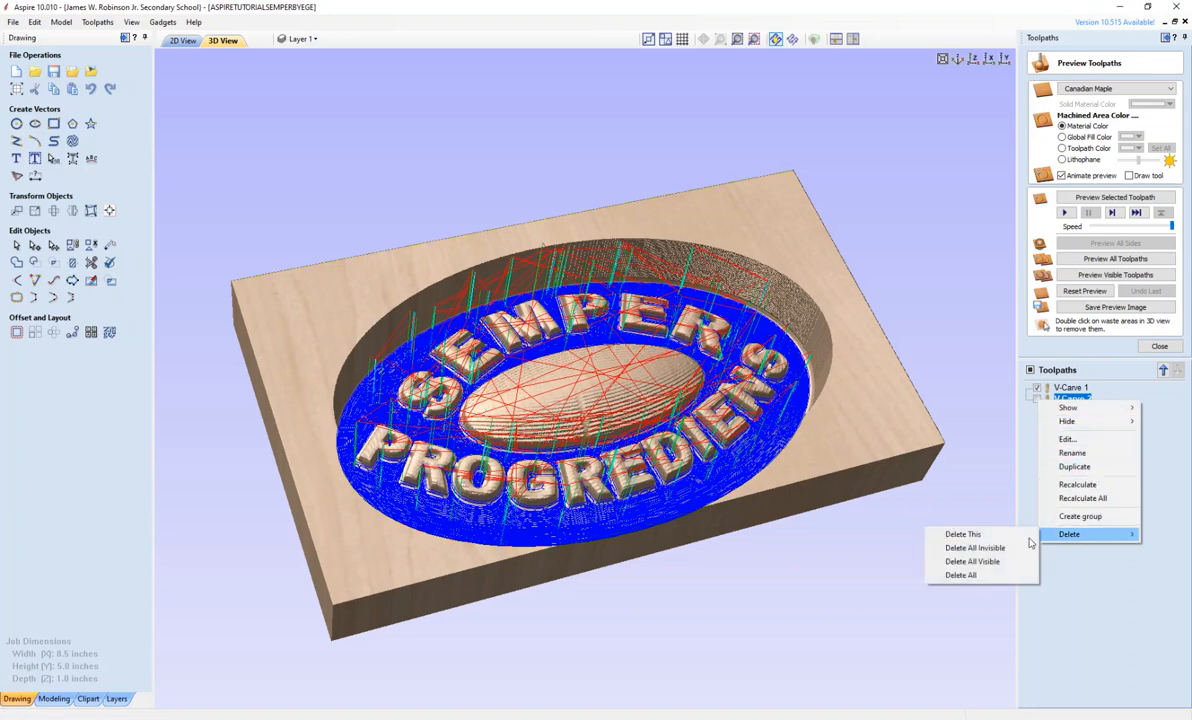
{"action": "left_click", "coordinate": [968, 537]}
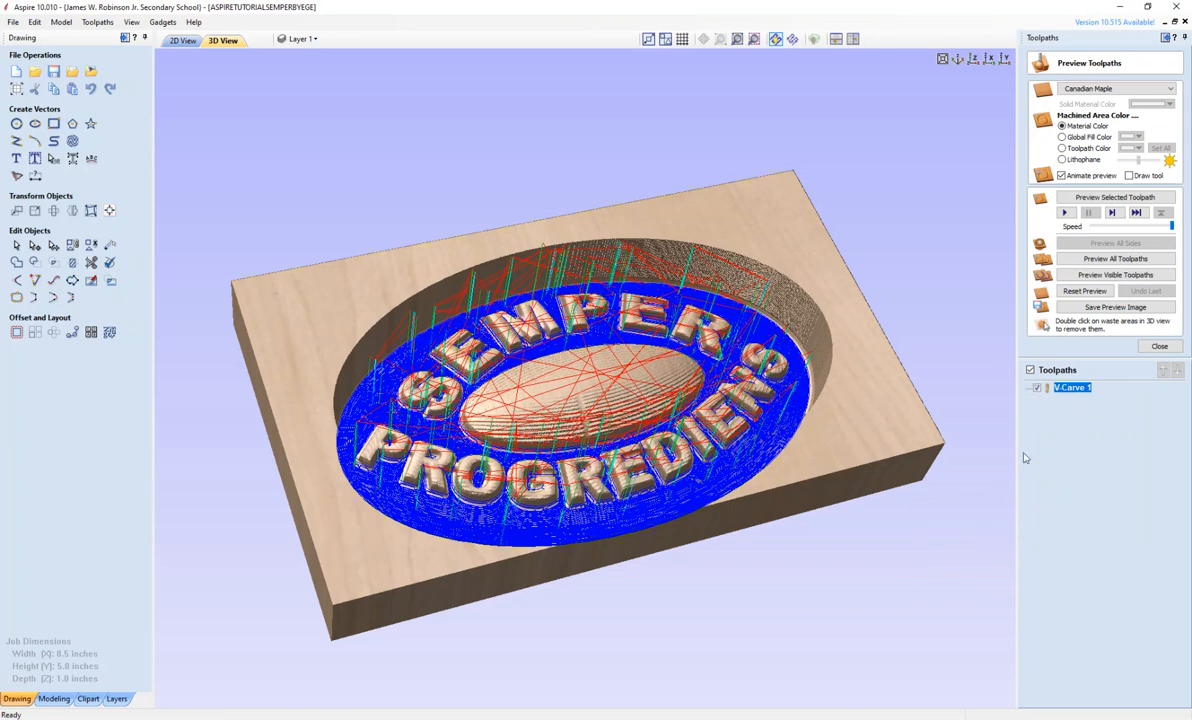
{"action": "left_click", "coordinate": [1039, 391]}
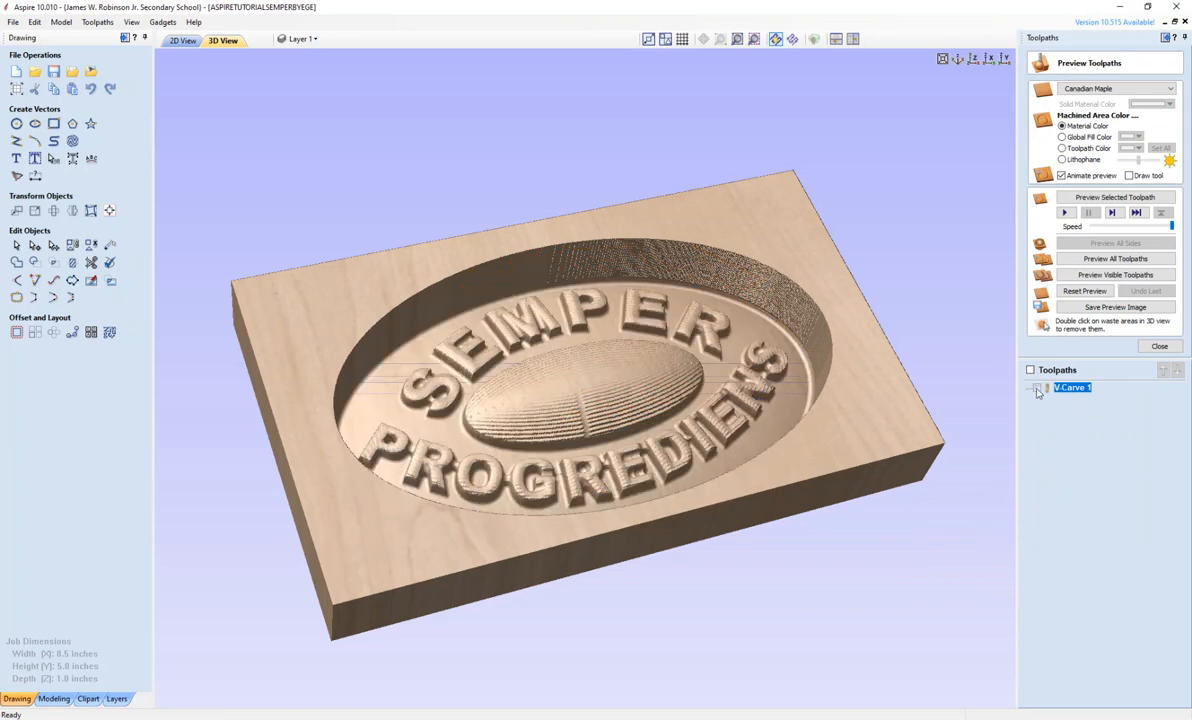